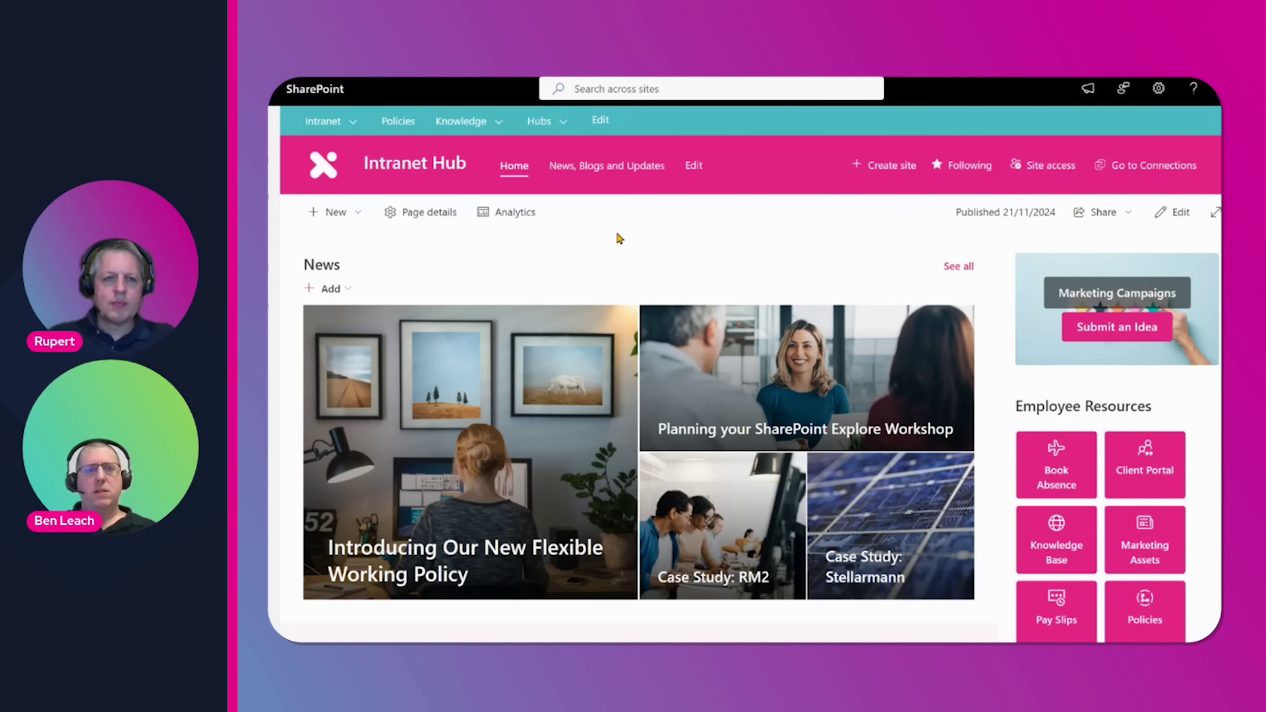
Go to the Policies site and open its Published Policies library.
left_click(397, 123)
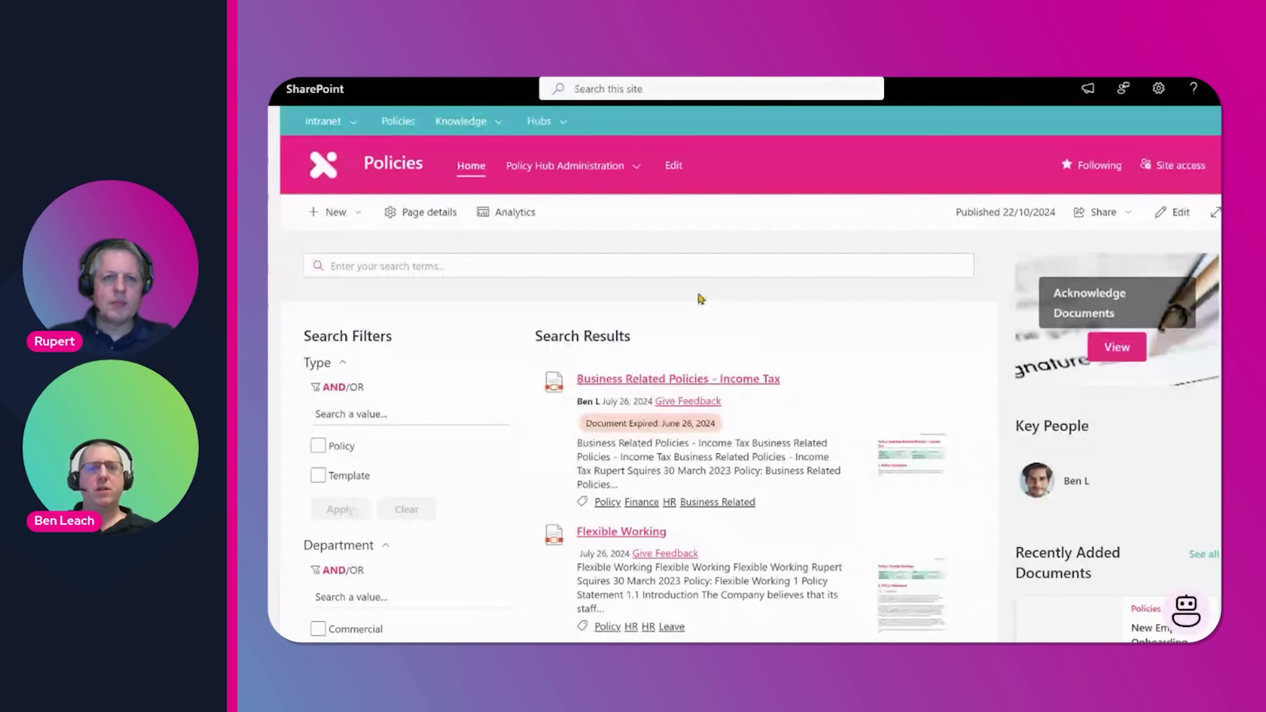
left_click(566, 174)
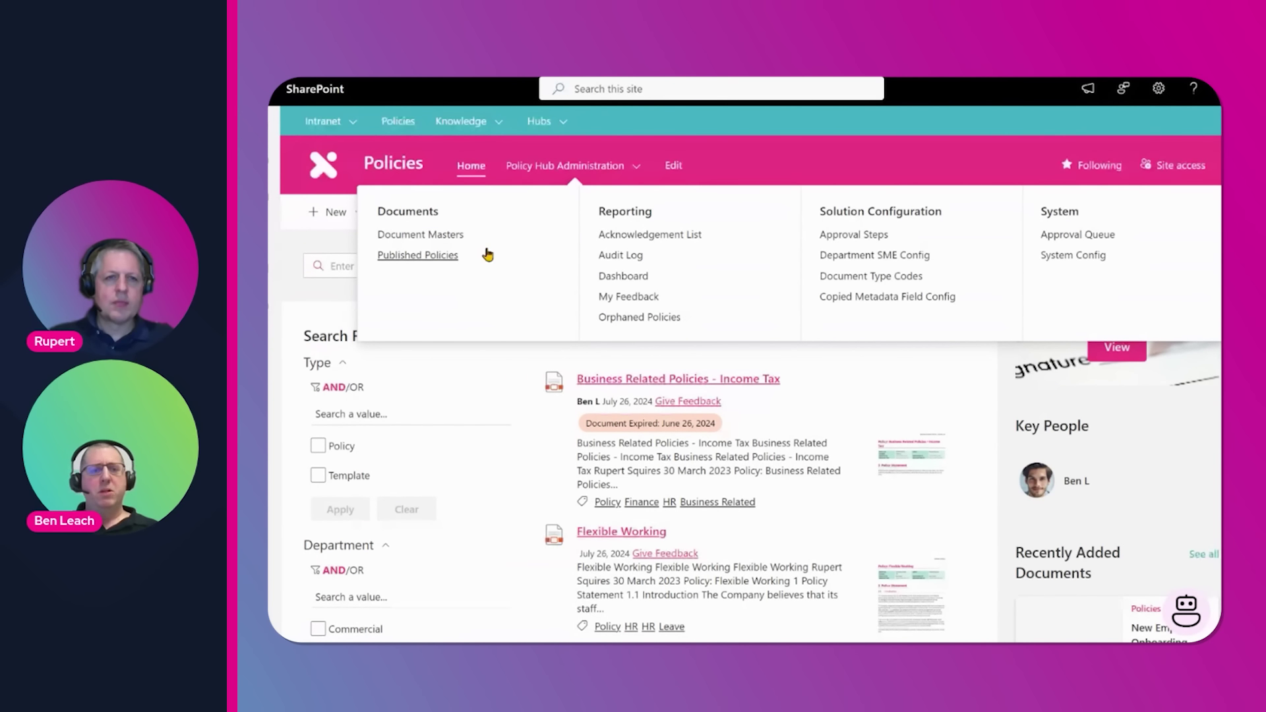
left_click(443, 255)
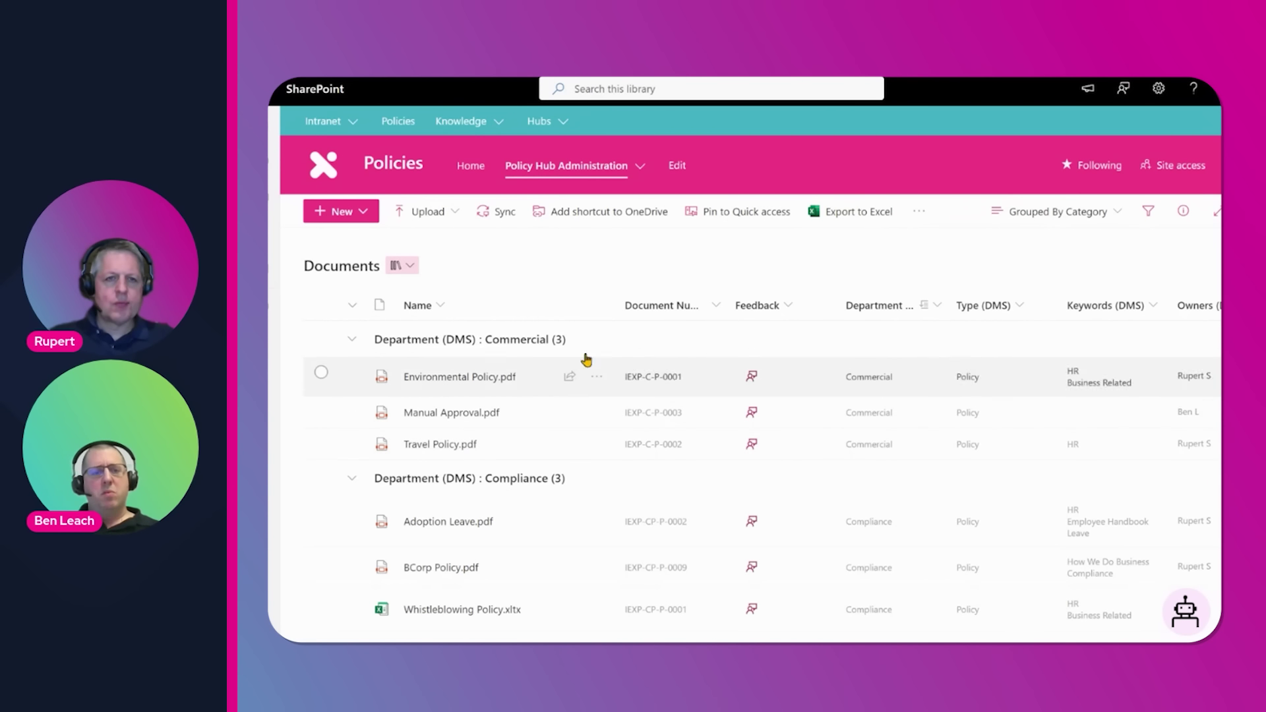
Create a new document in the Document Masters library from the HR Policy Template.
left_click(565, 173)
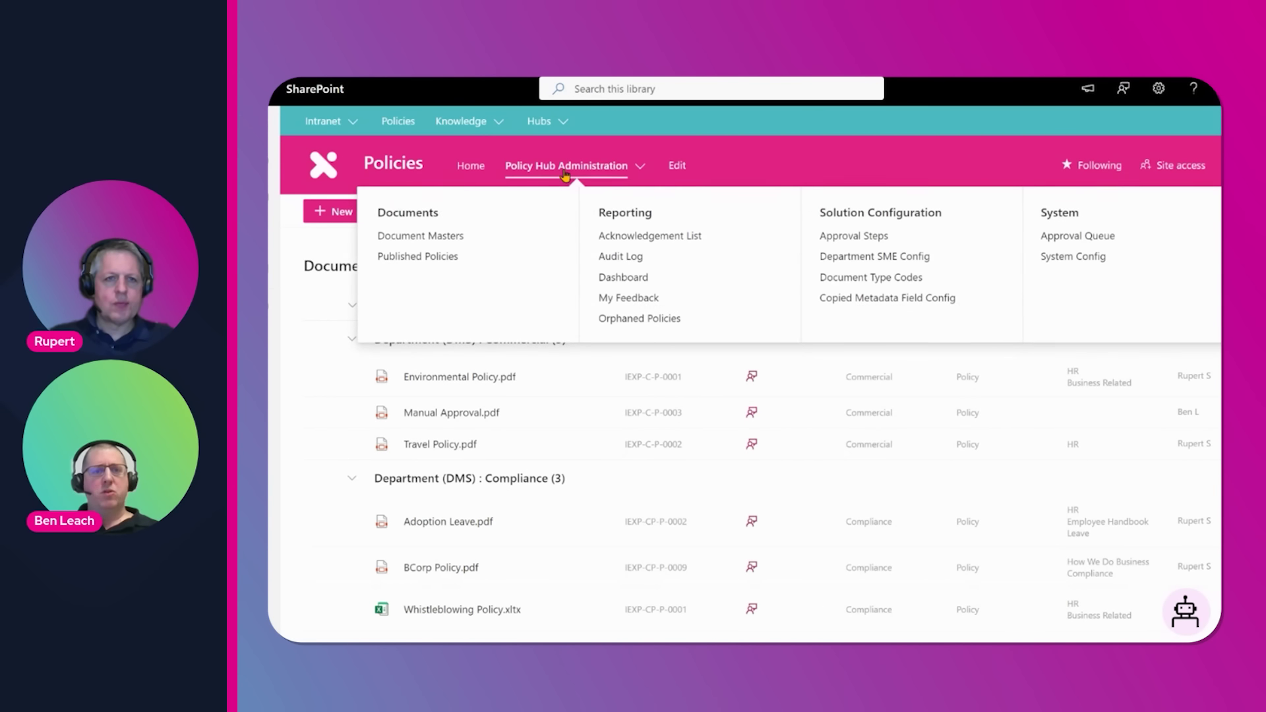
left_click(434, 237)
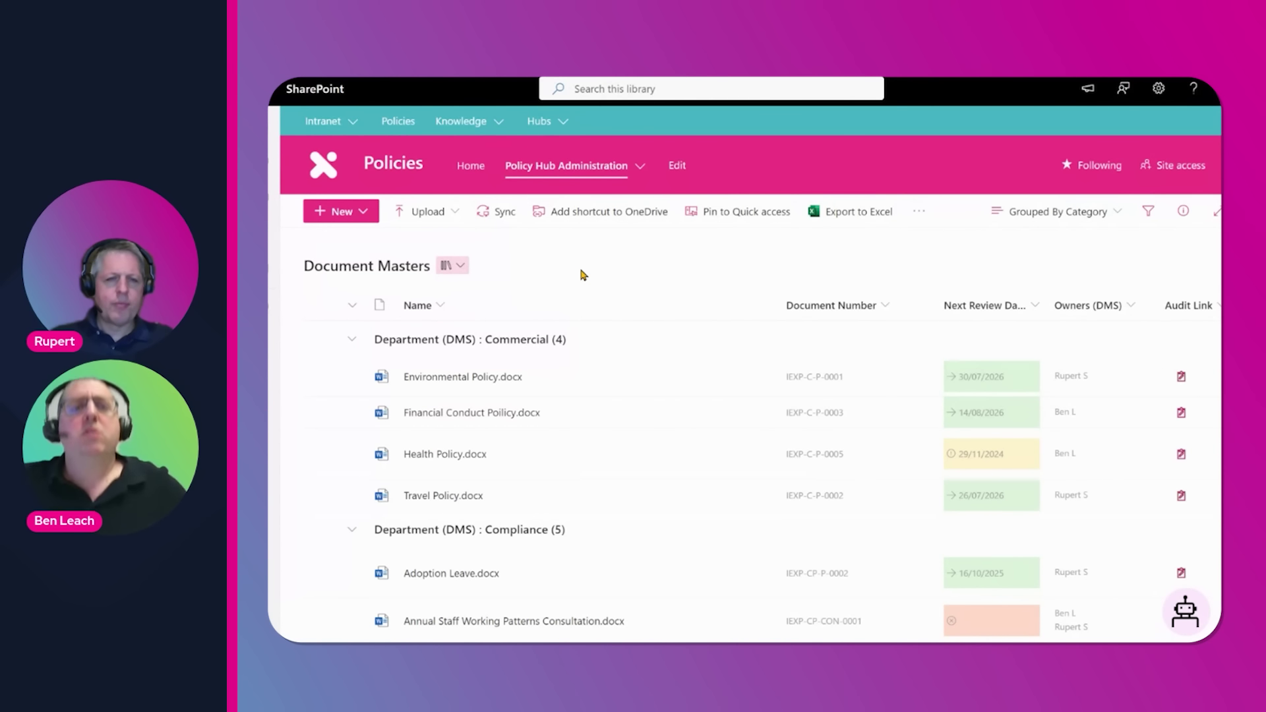
left_click(363, 216)
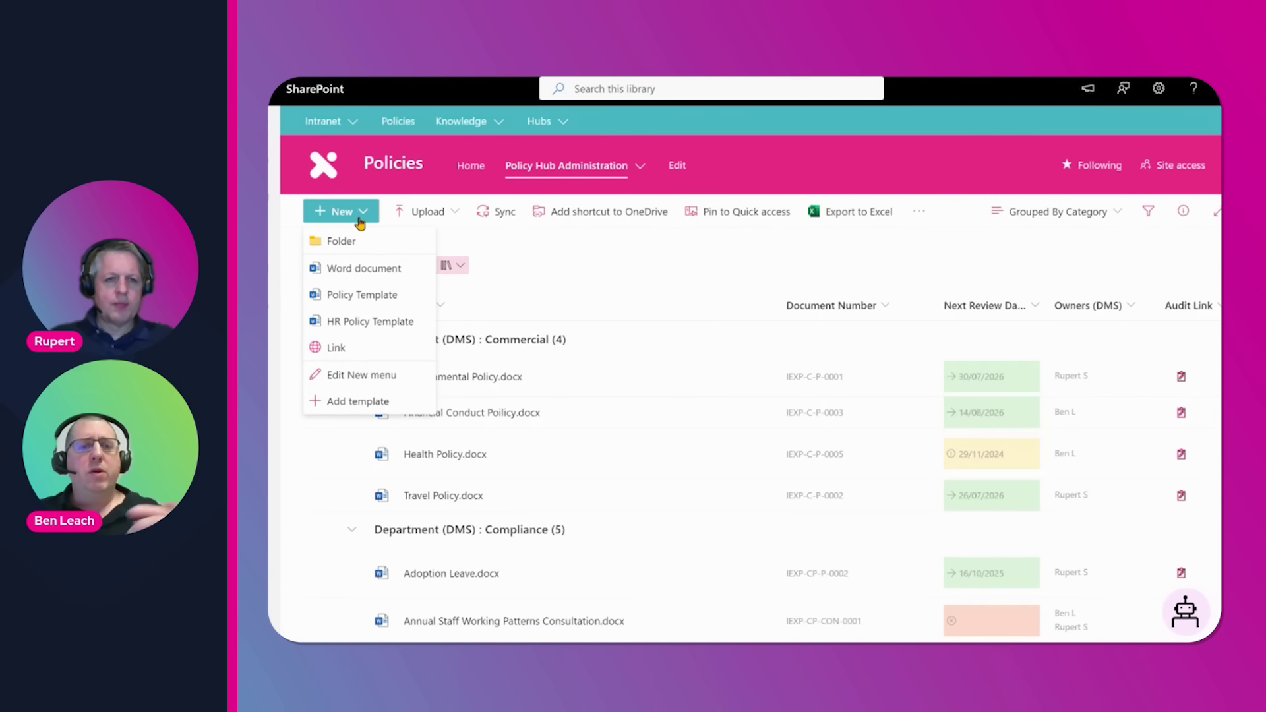
left_click(421, 323)
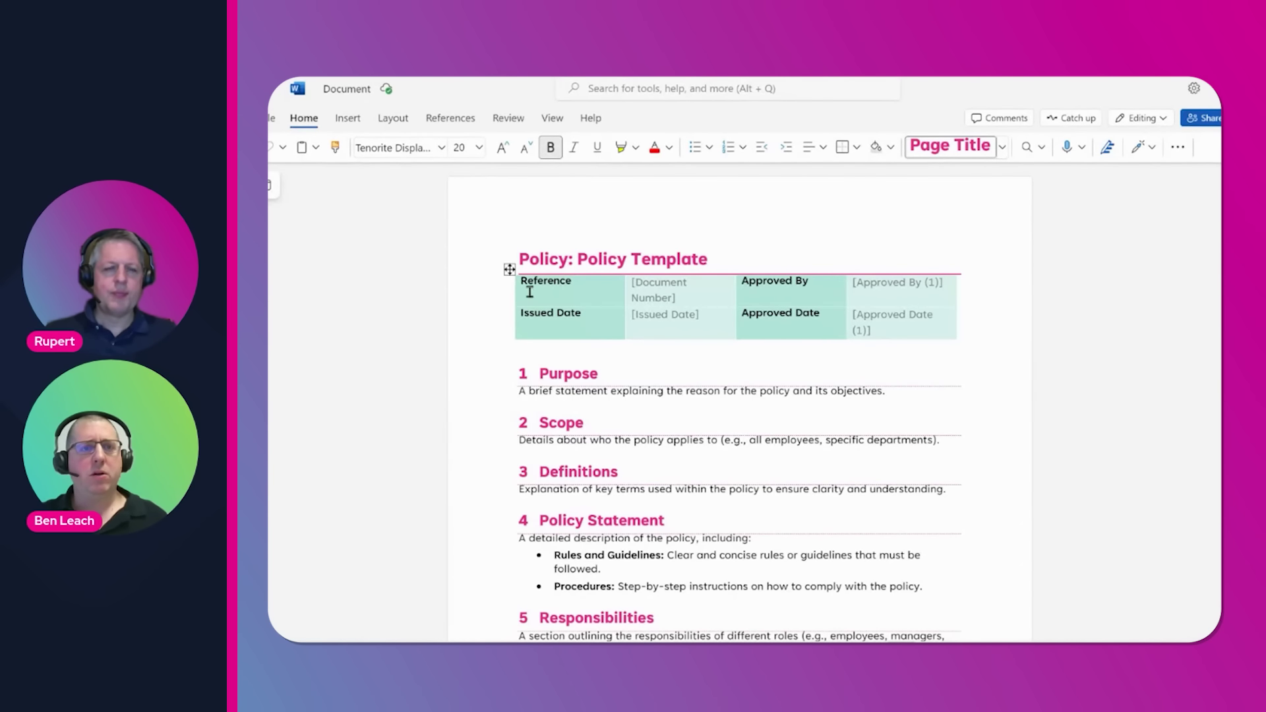
Rename the new document as Annual Leave Policy.
left_click(347, 88)
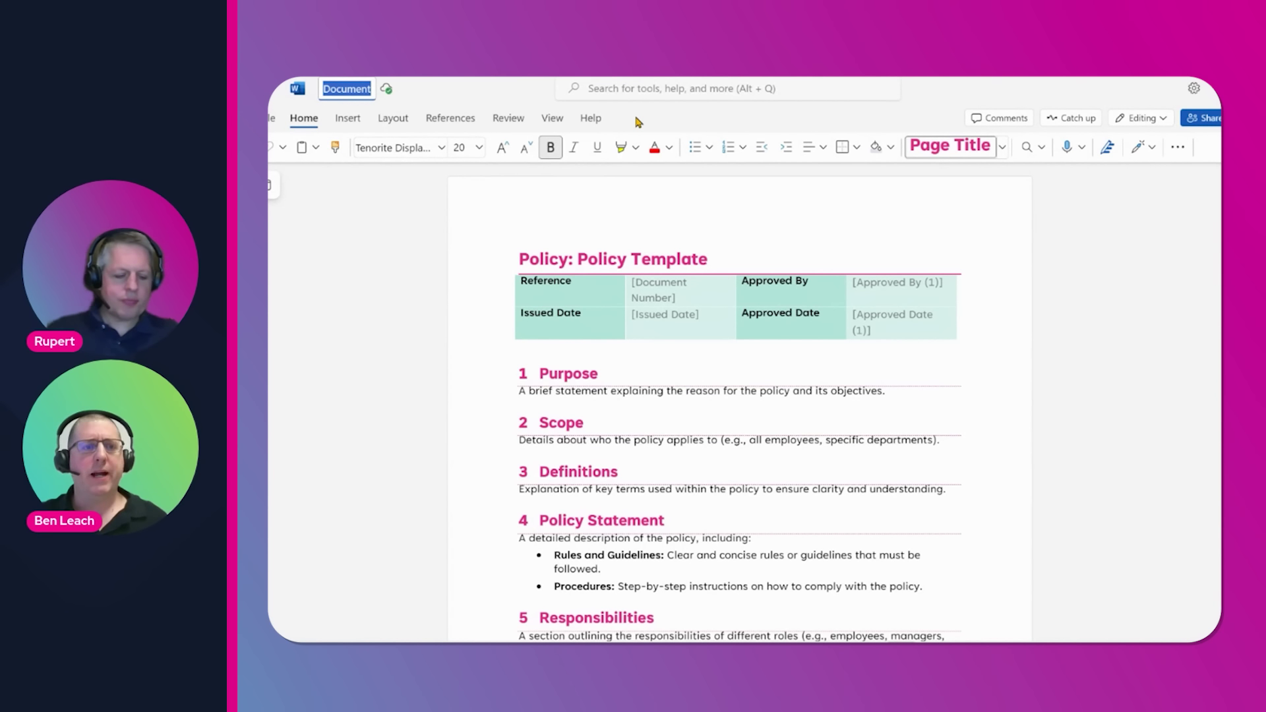
type("Annu")
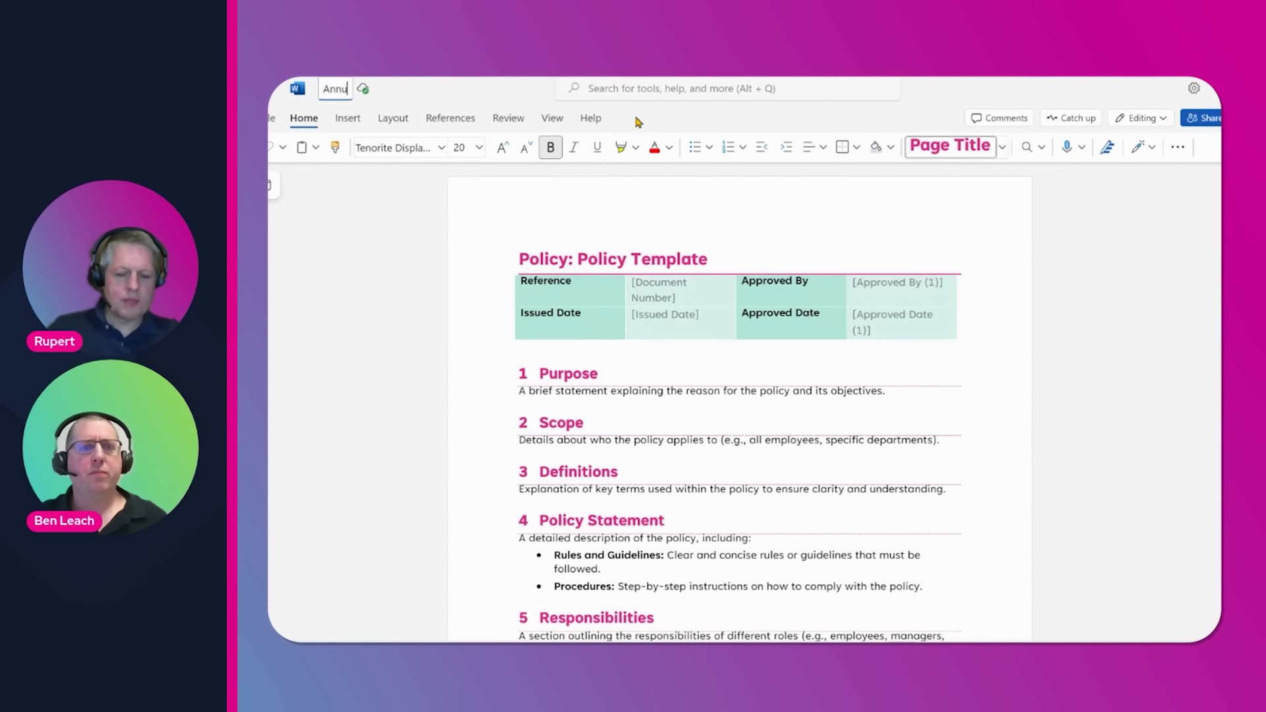
type("al Leave Policy")
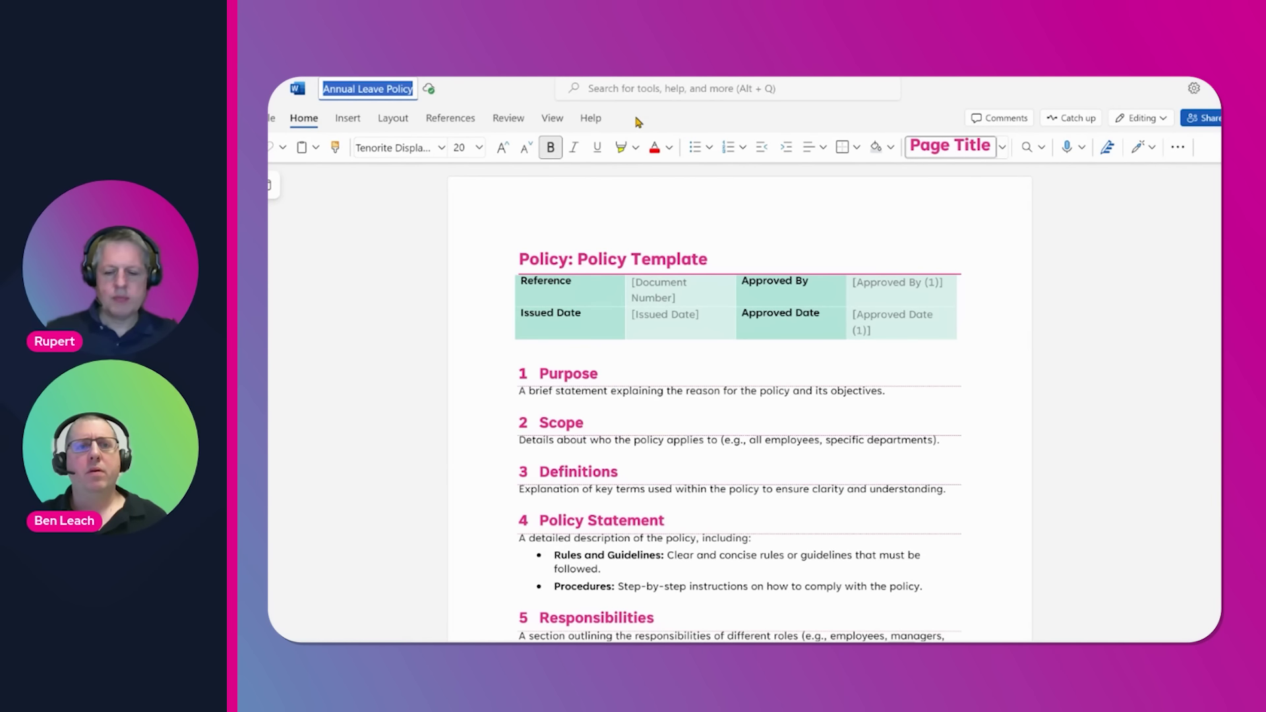
key("Return")
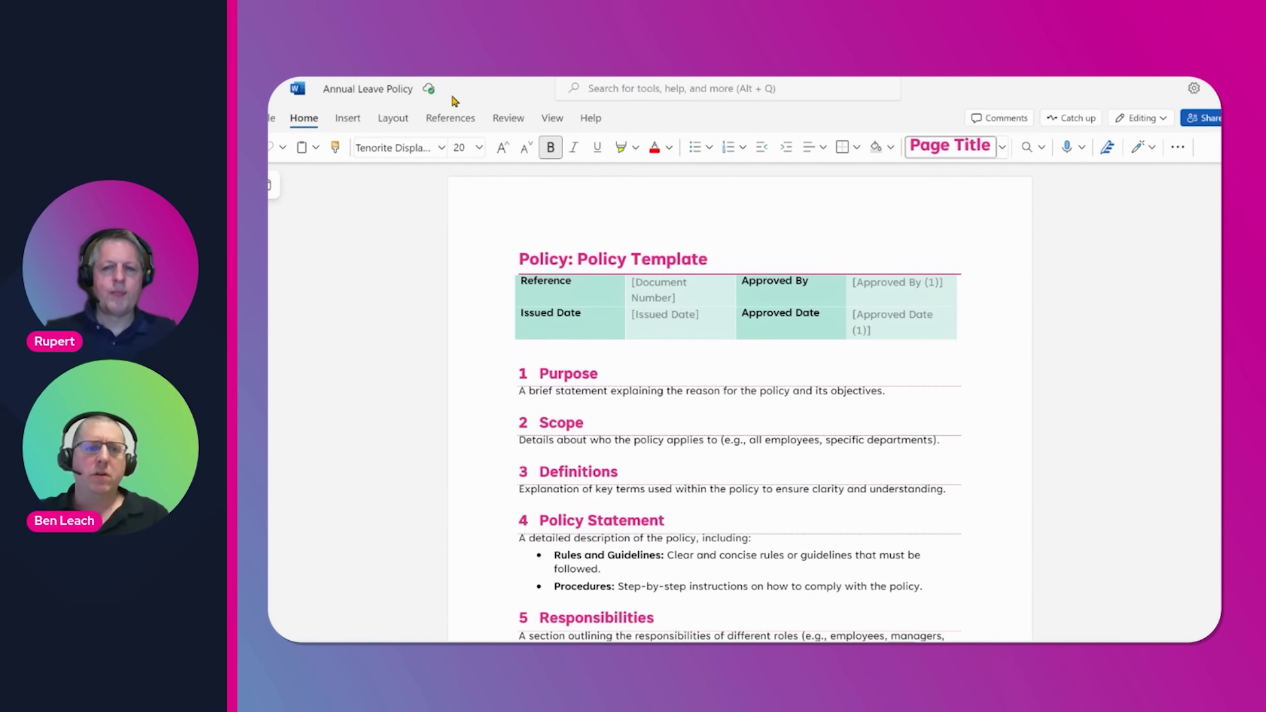
Open the Annual Leave Policy document in desktop Word and maximize its window.
scroll(592, 293, "down", 1)
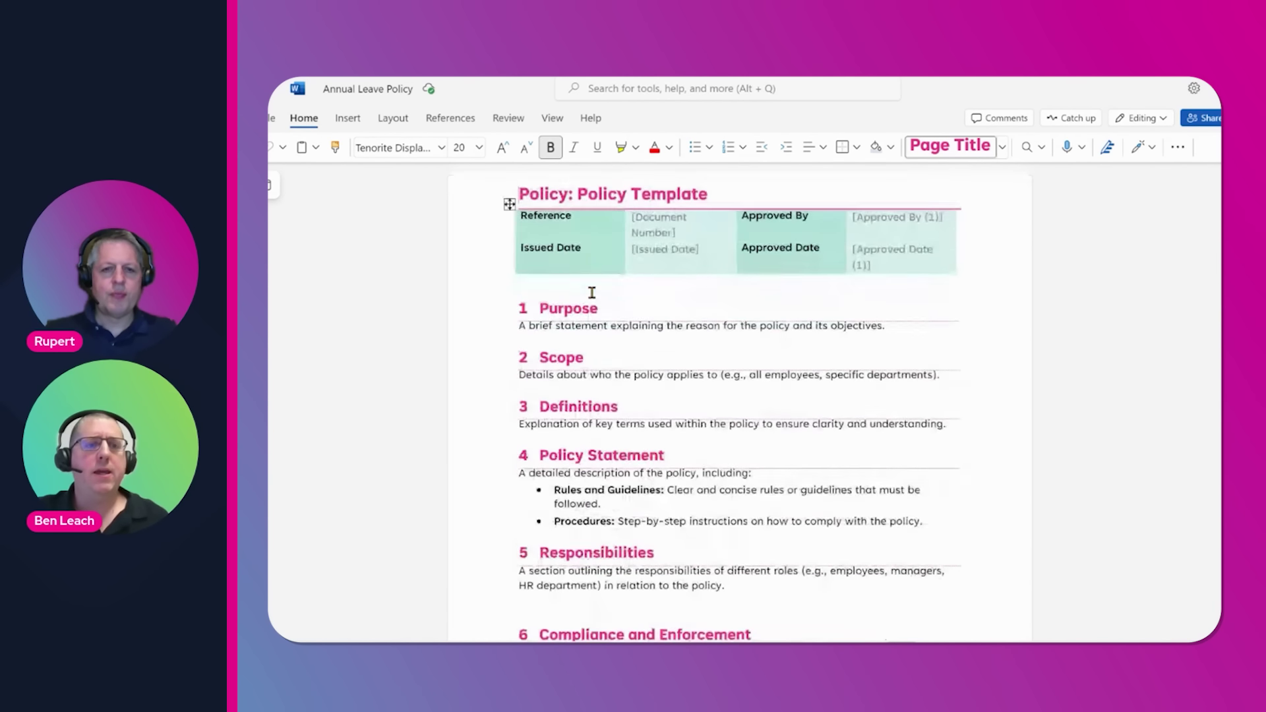
scroll(585, 286, "up", 1)
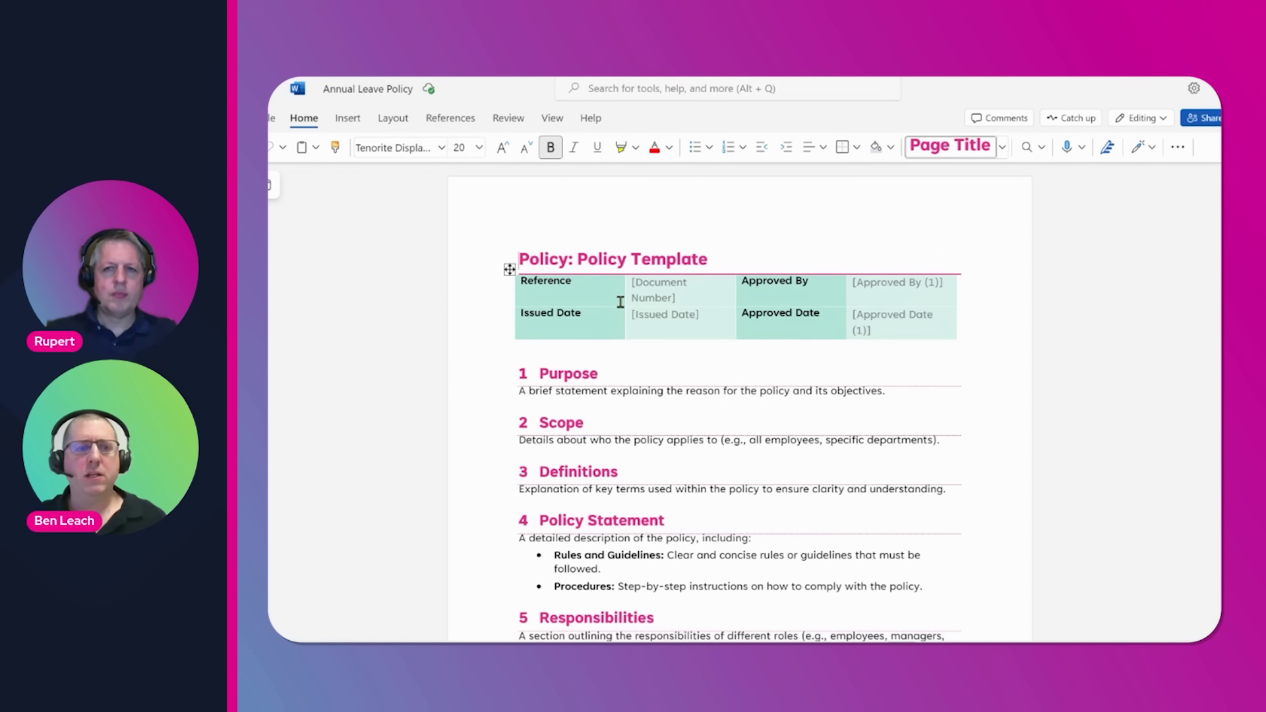
left_click(1132, 119)
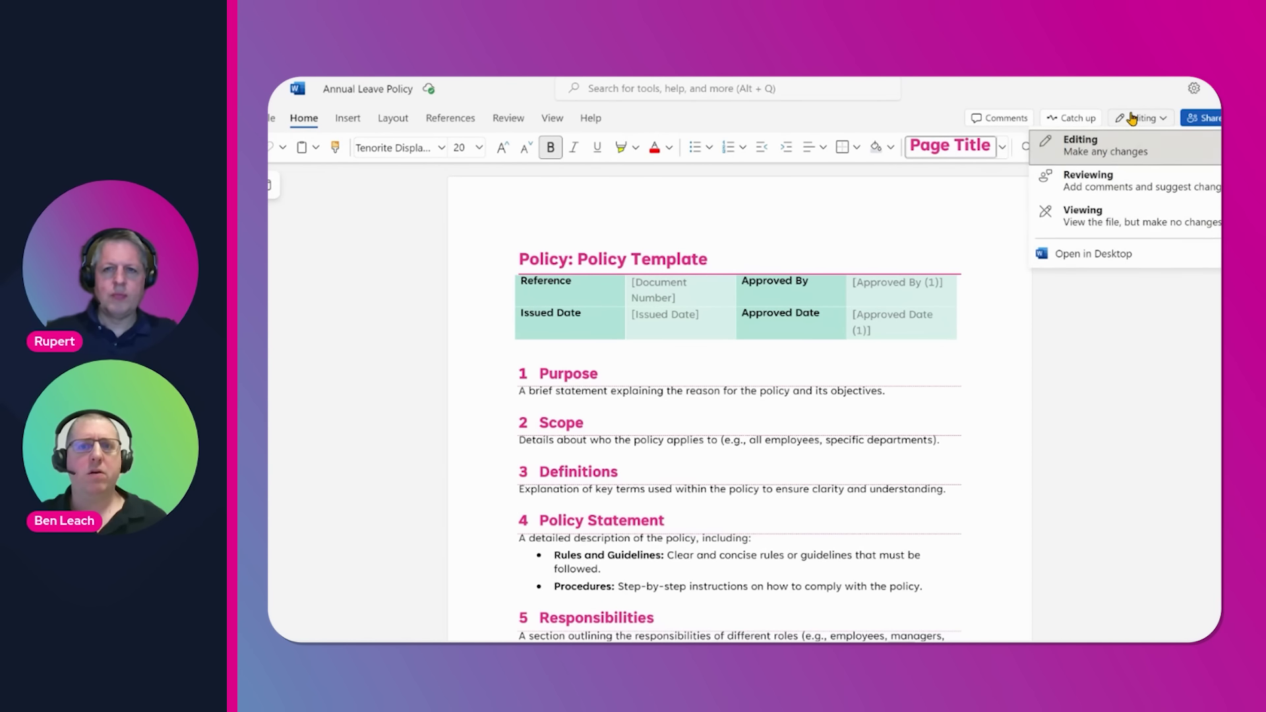
left_click(1092, 255)
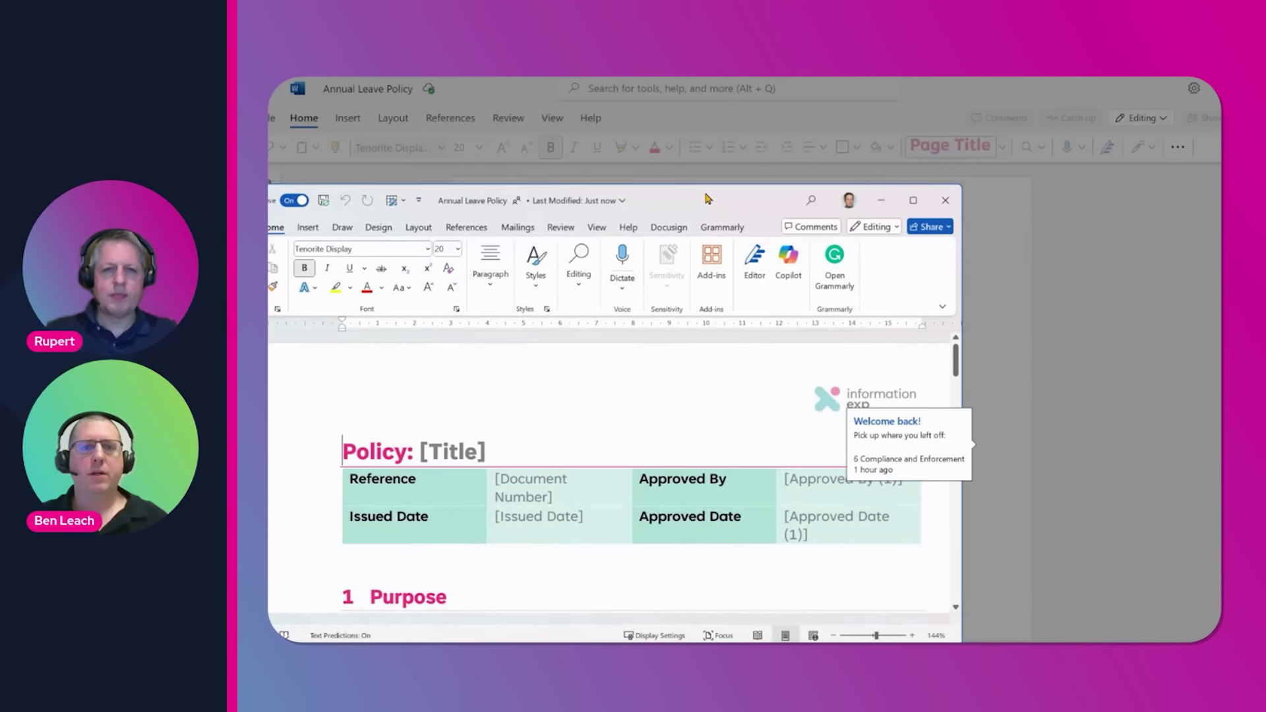
double_click(707, 198)
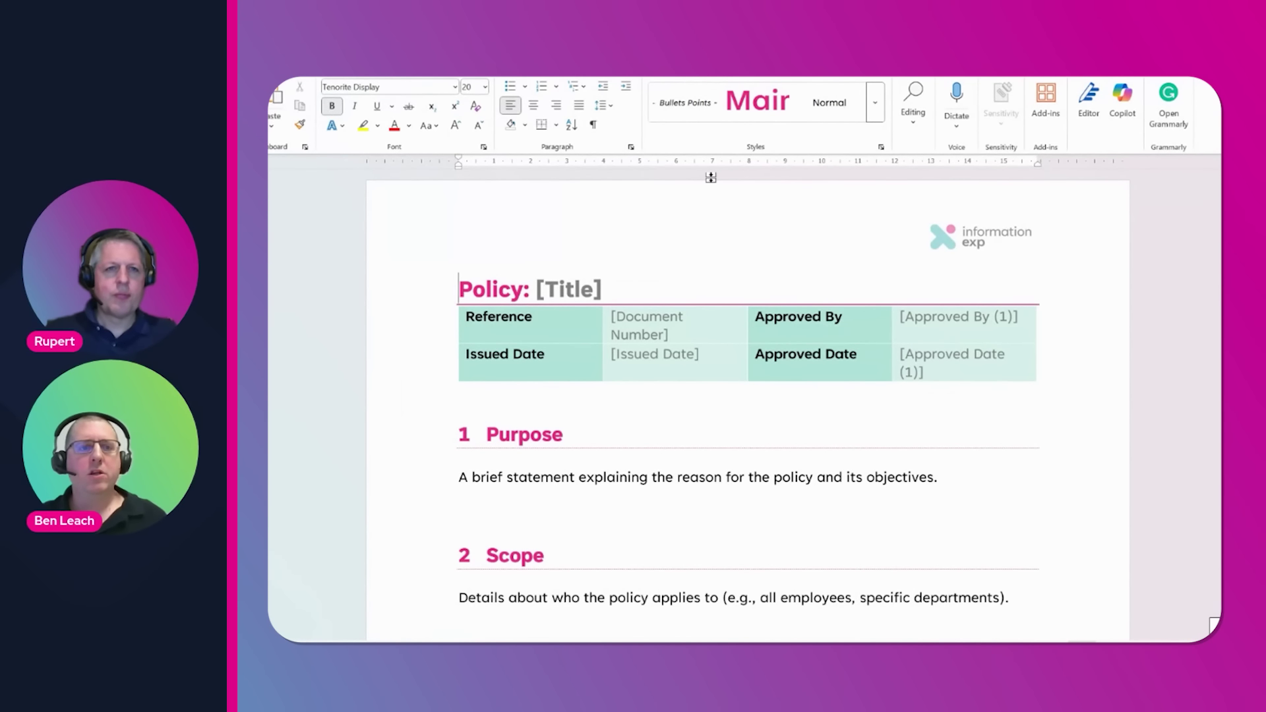
Fill the Title placeholder in the policy heading with Annual Leave Policy.
scroll(757, 204, "down", 1)
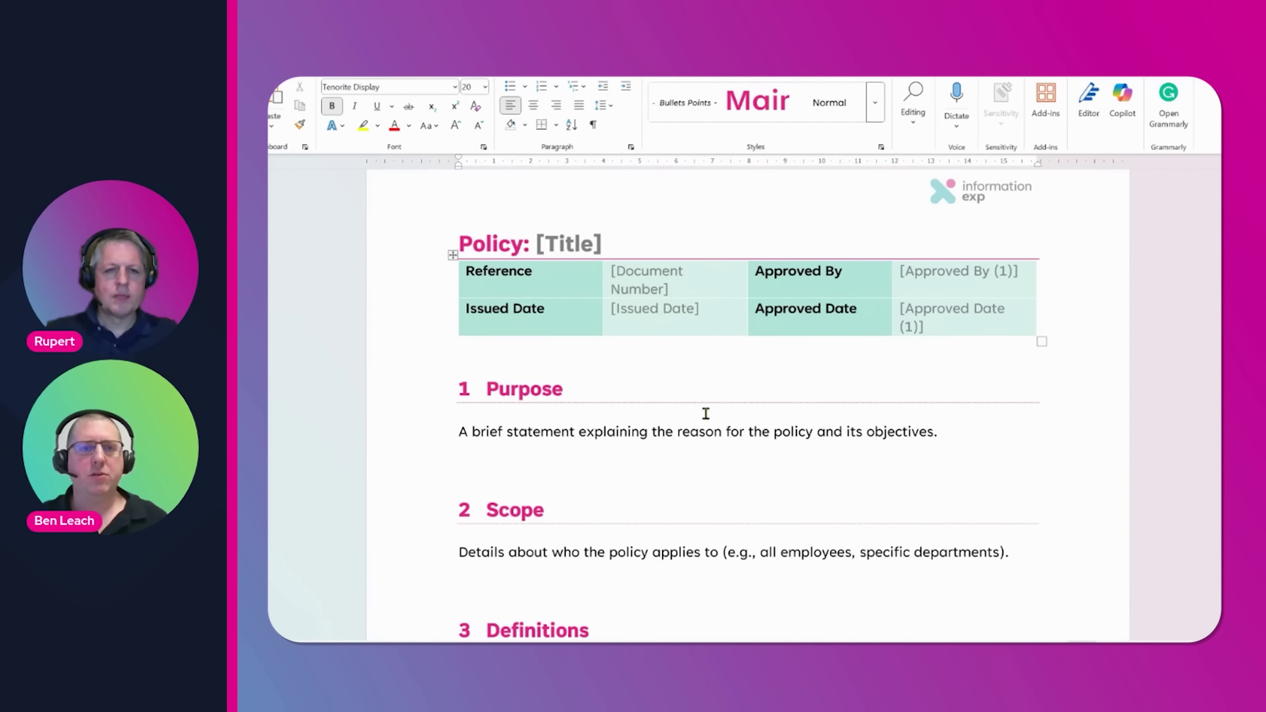
left_click(571, 245)
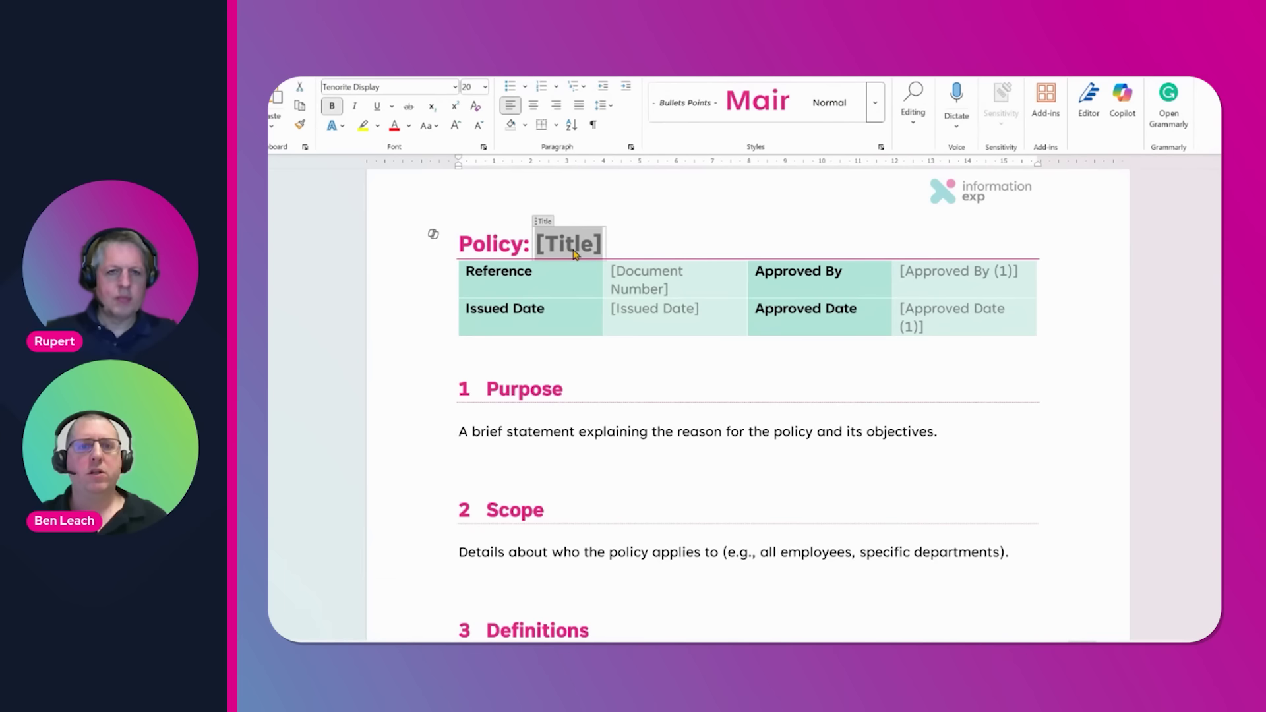
type("Annual Leave Policy")
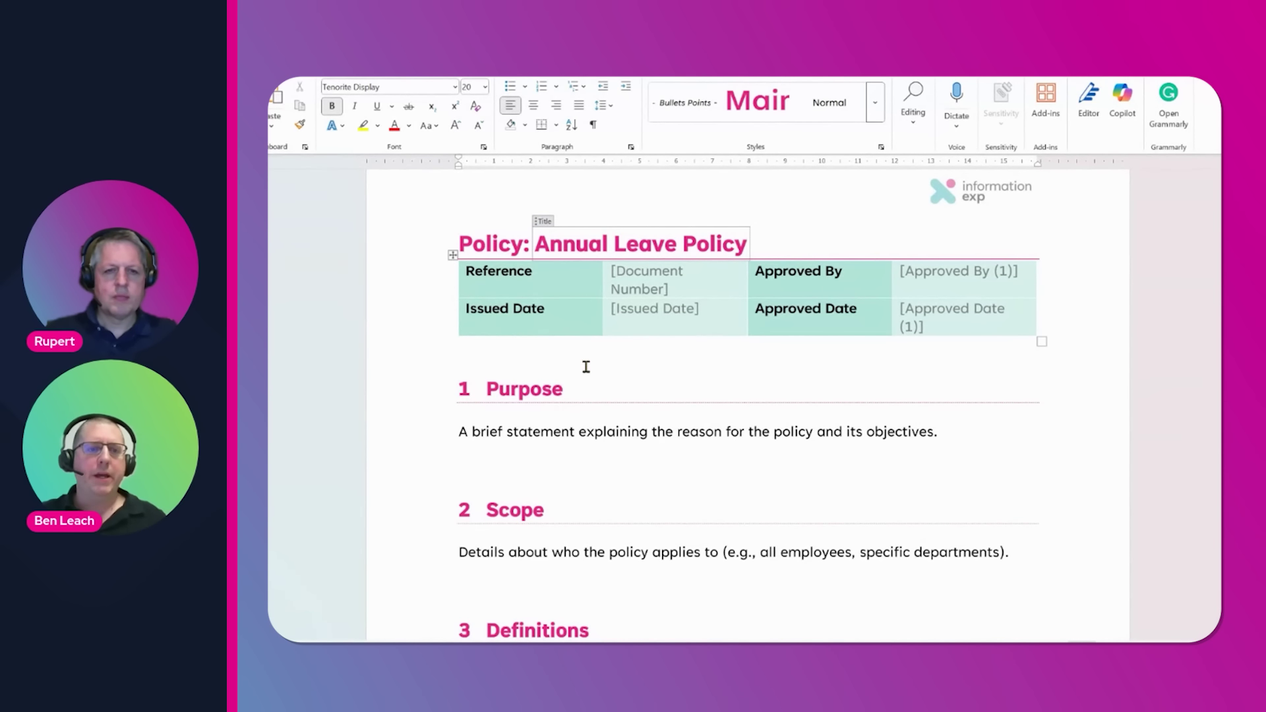
left_click(577, 431)
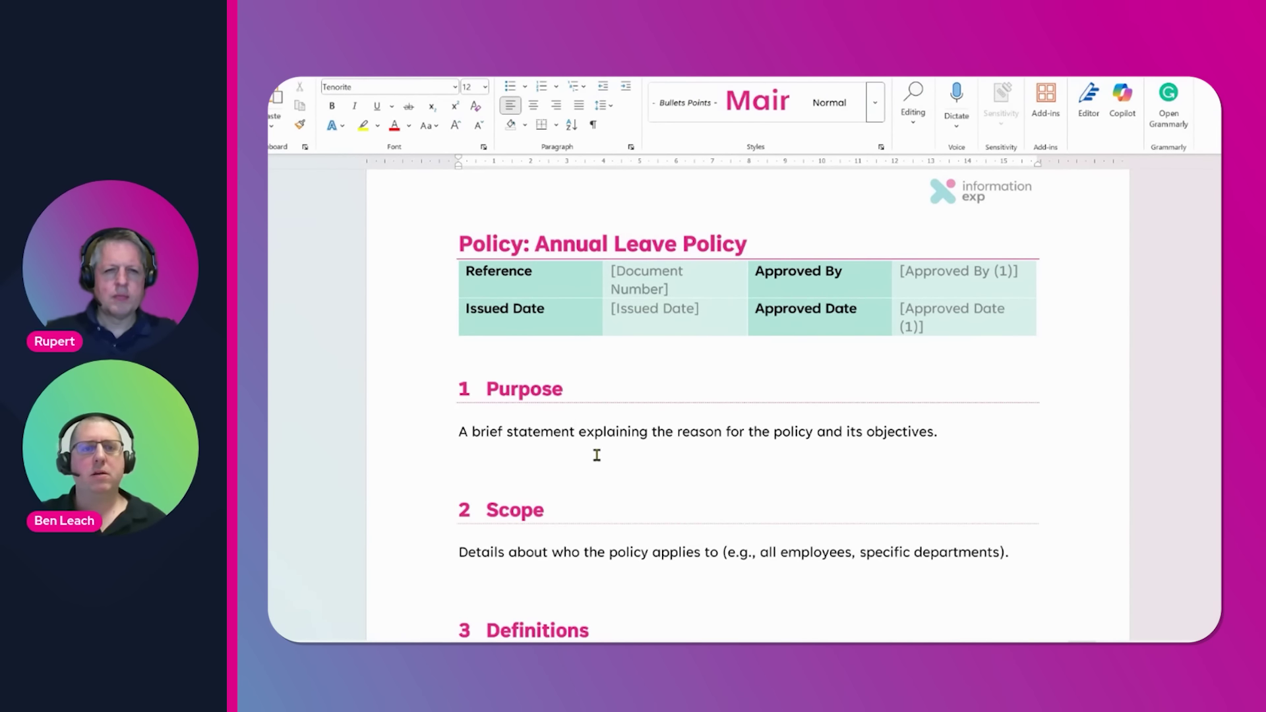
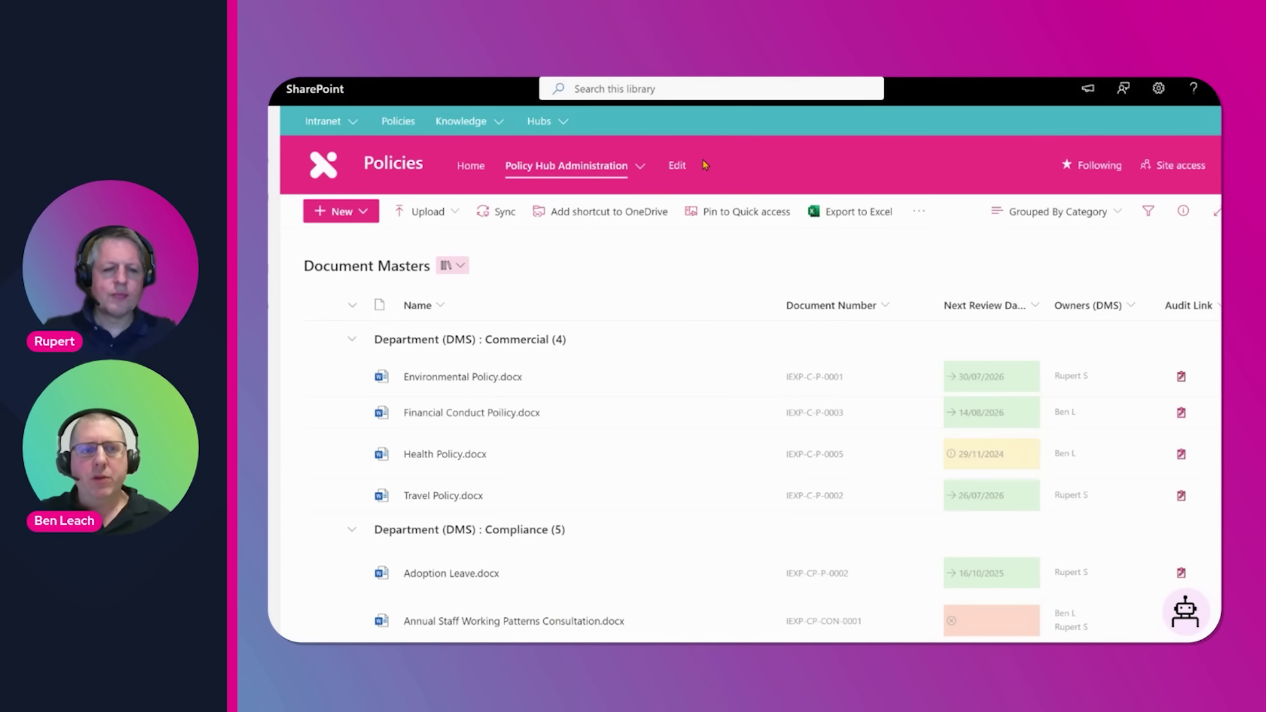
Select Annual Leave Policy.docx in the HR group of Document Masters and open all its properties for editing.
scroll(626, 288, "down", 5)
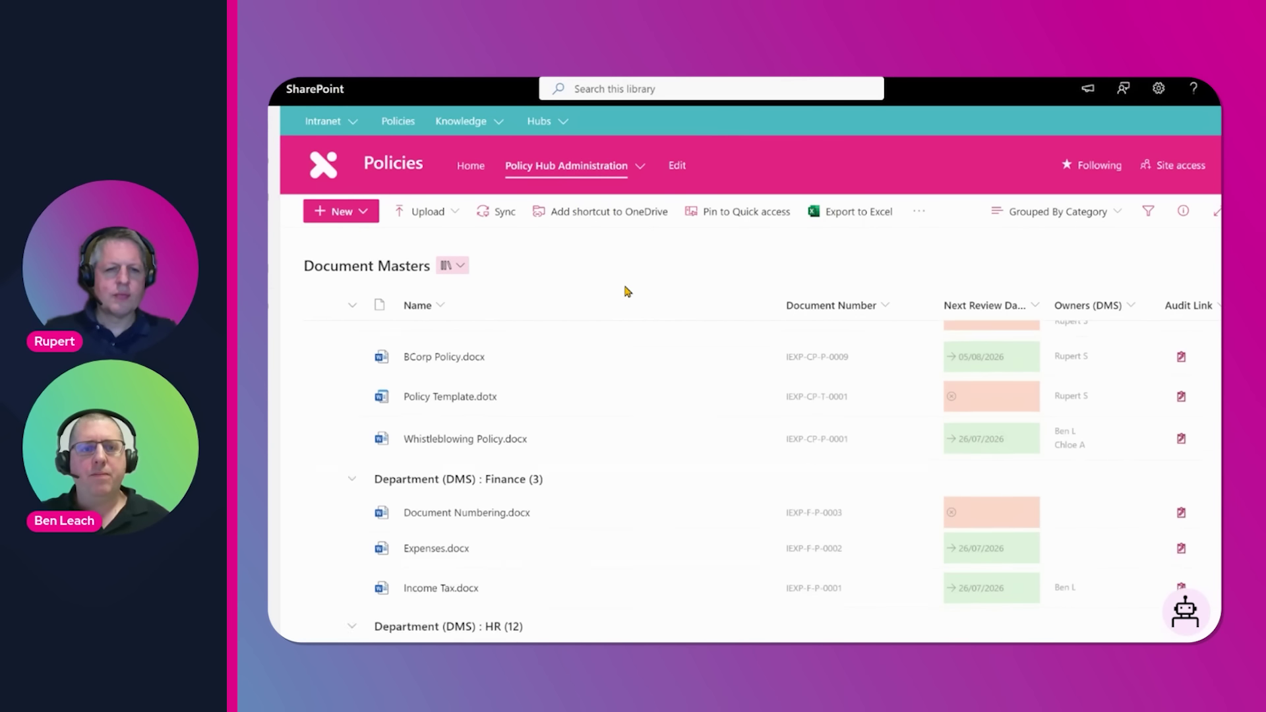
scroll(625, 288, "down", 3)
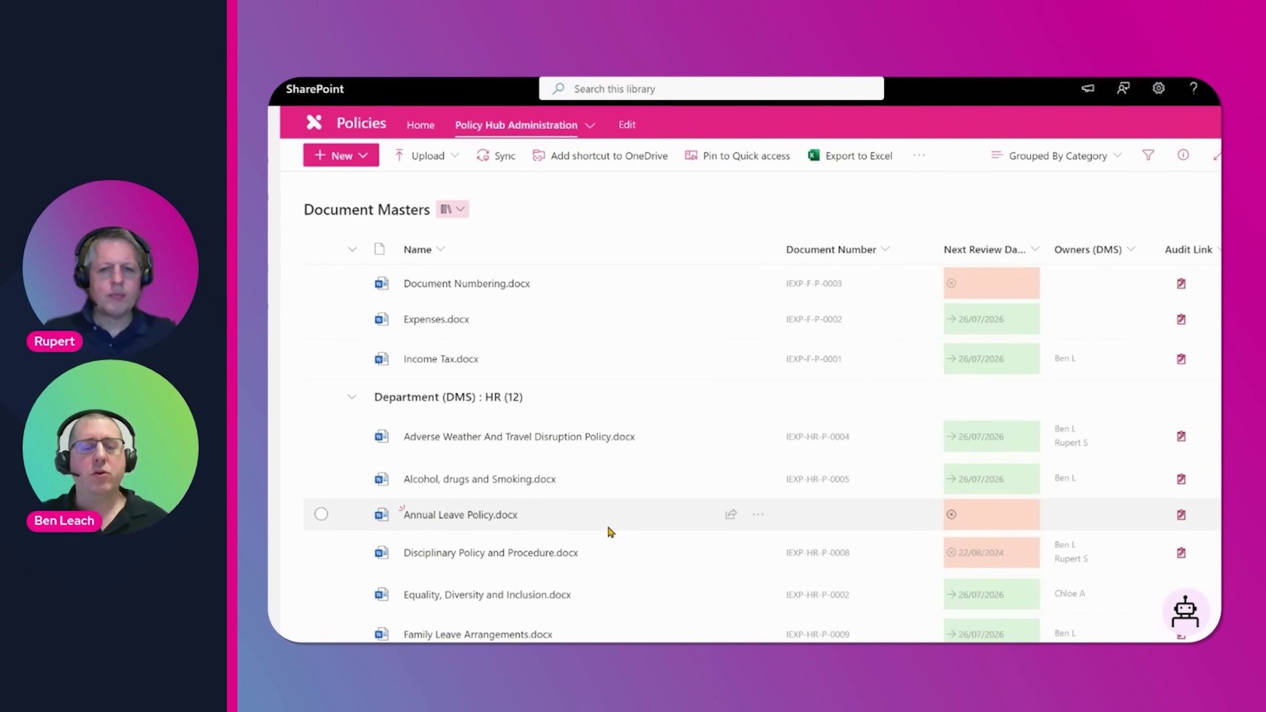
mouse_move(610, 526)
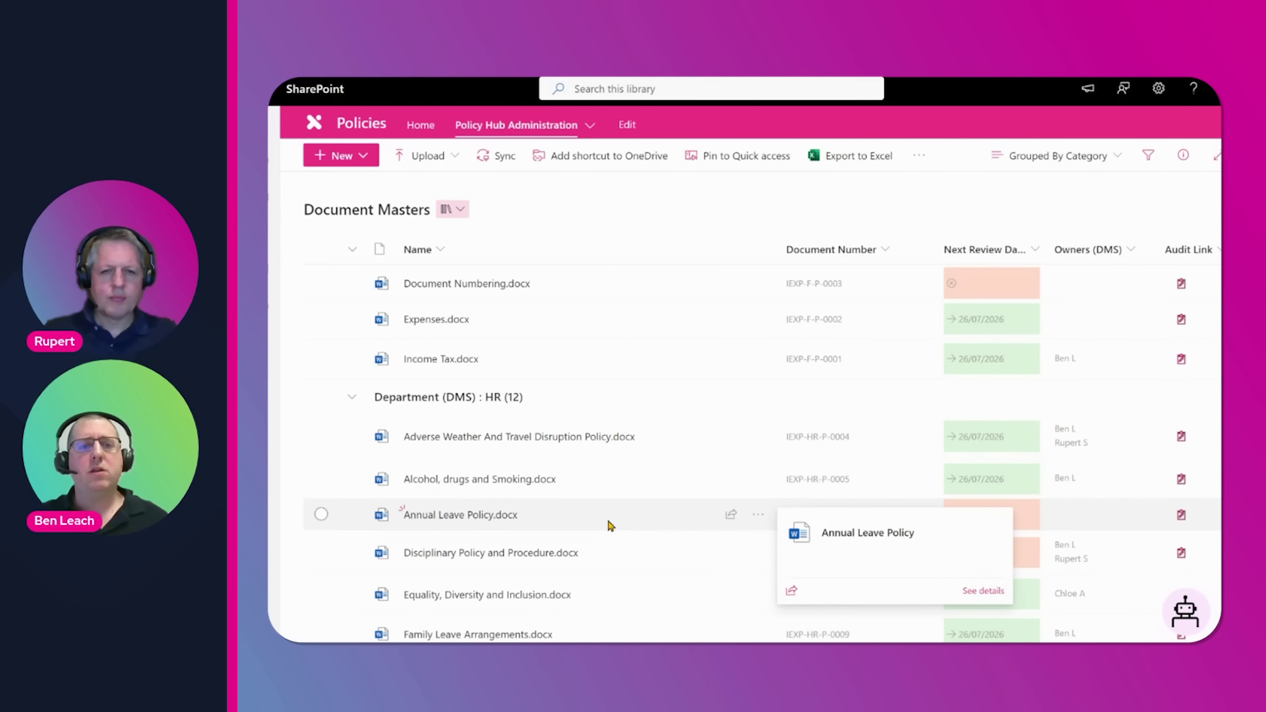
left_click(321, 514)
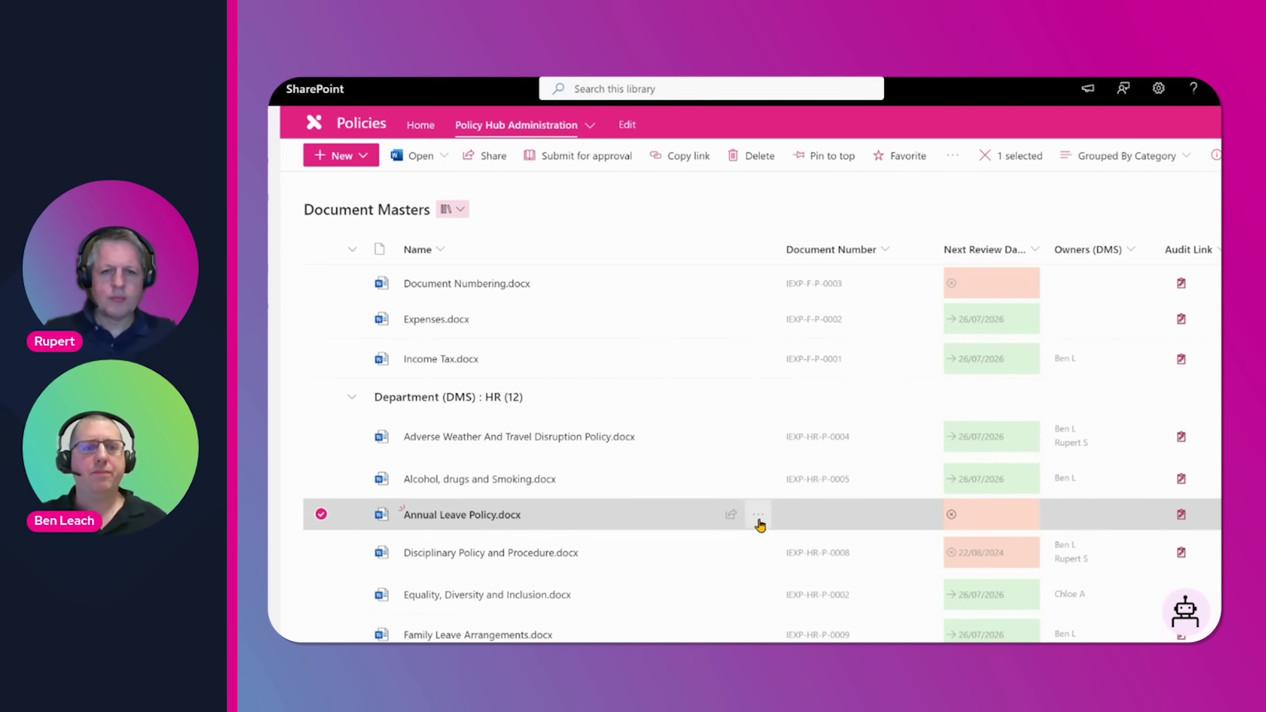
left_click(1215, 155)
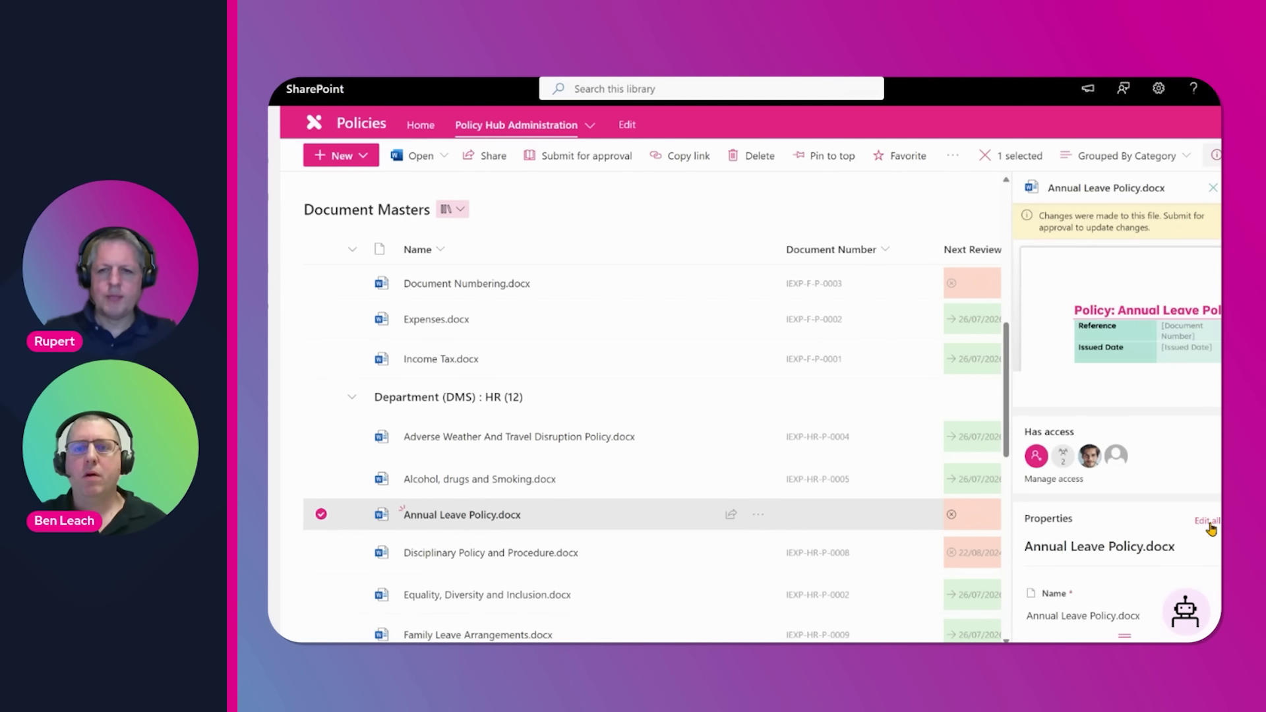
left_click(1207, 520)
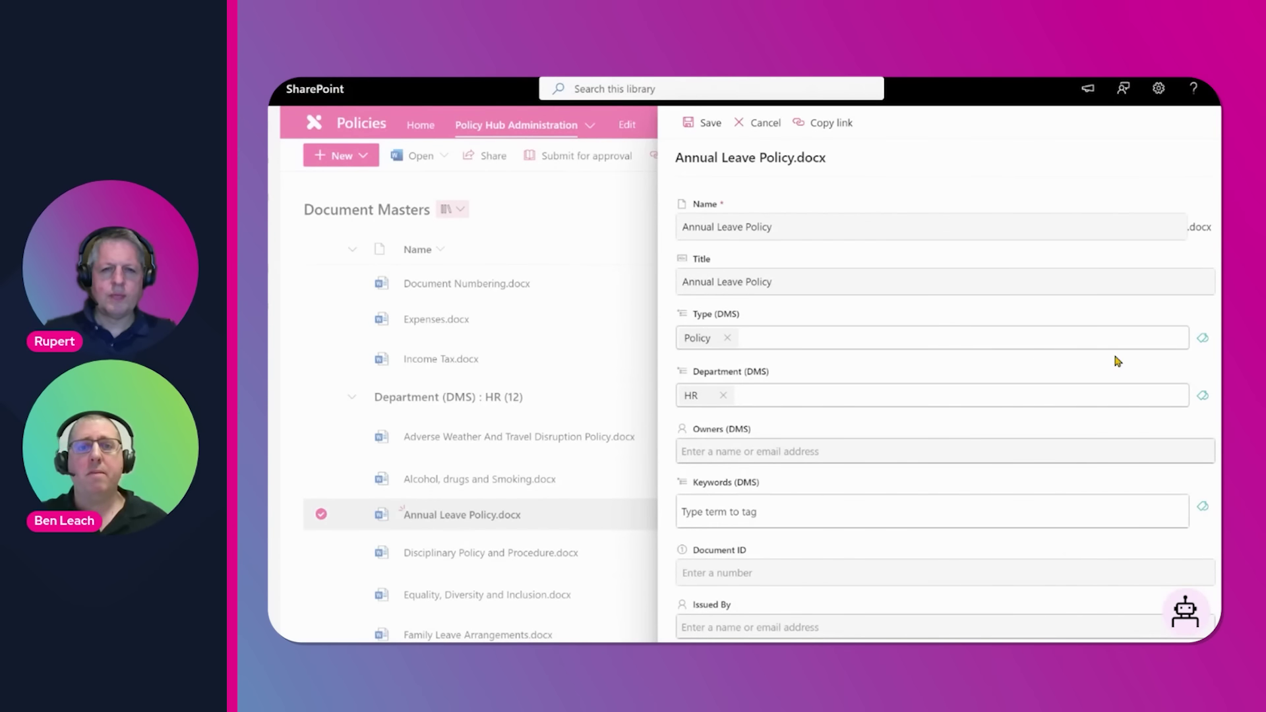
Review the tags available for the Type (DMS) and Department (DMS) properties without changing either selection.
left_click(1204, 339)
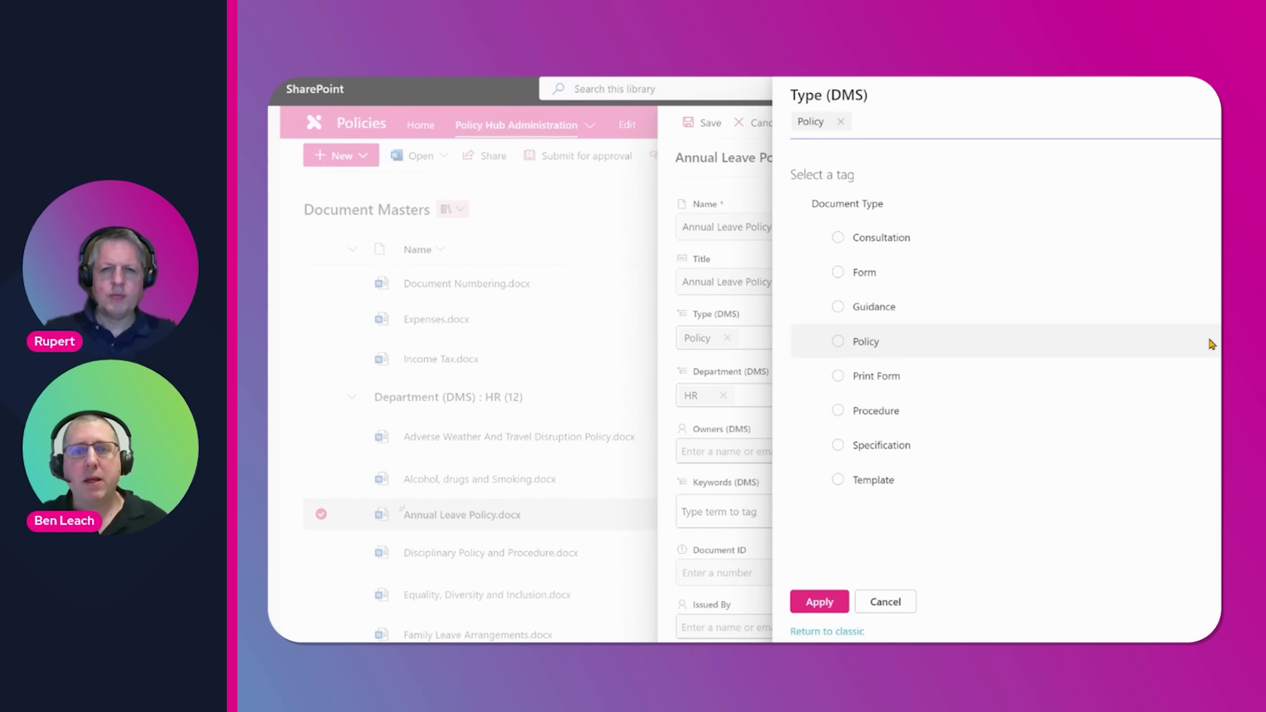
left_click(885, 602)
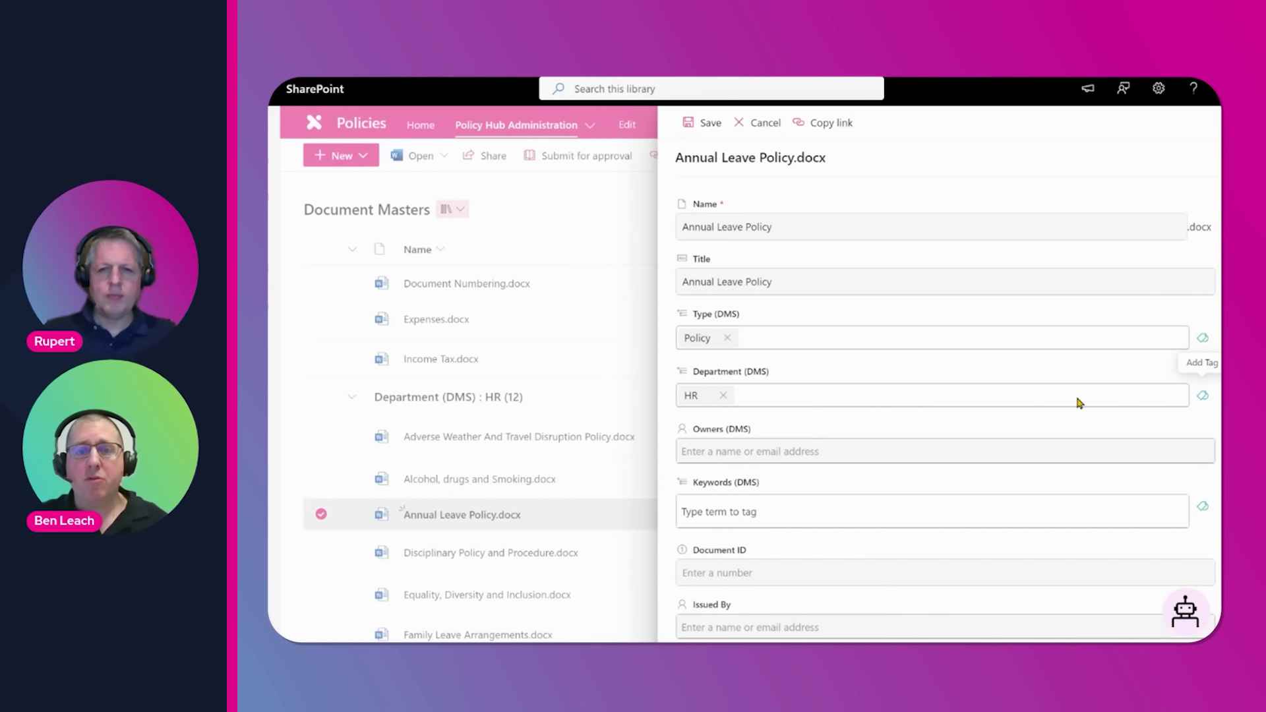
left_click(1204, 399)
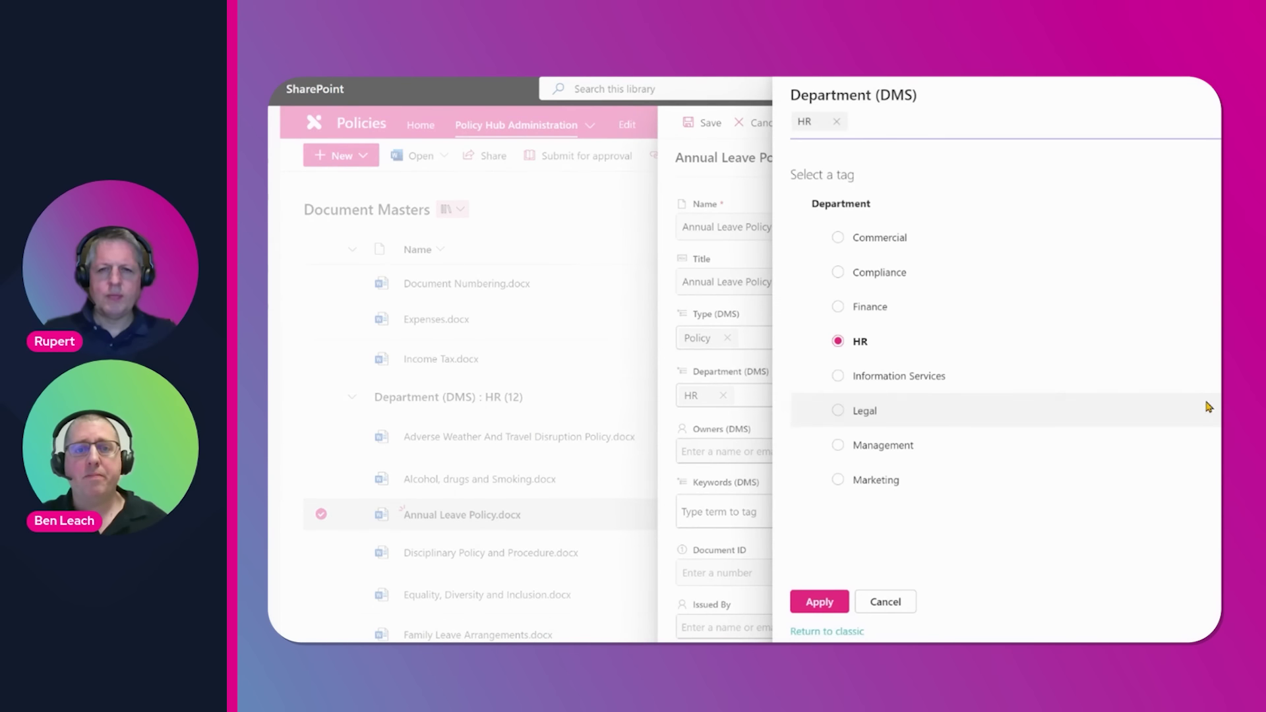
left_click(886, 606)
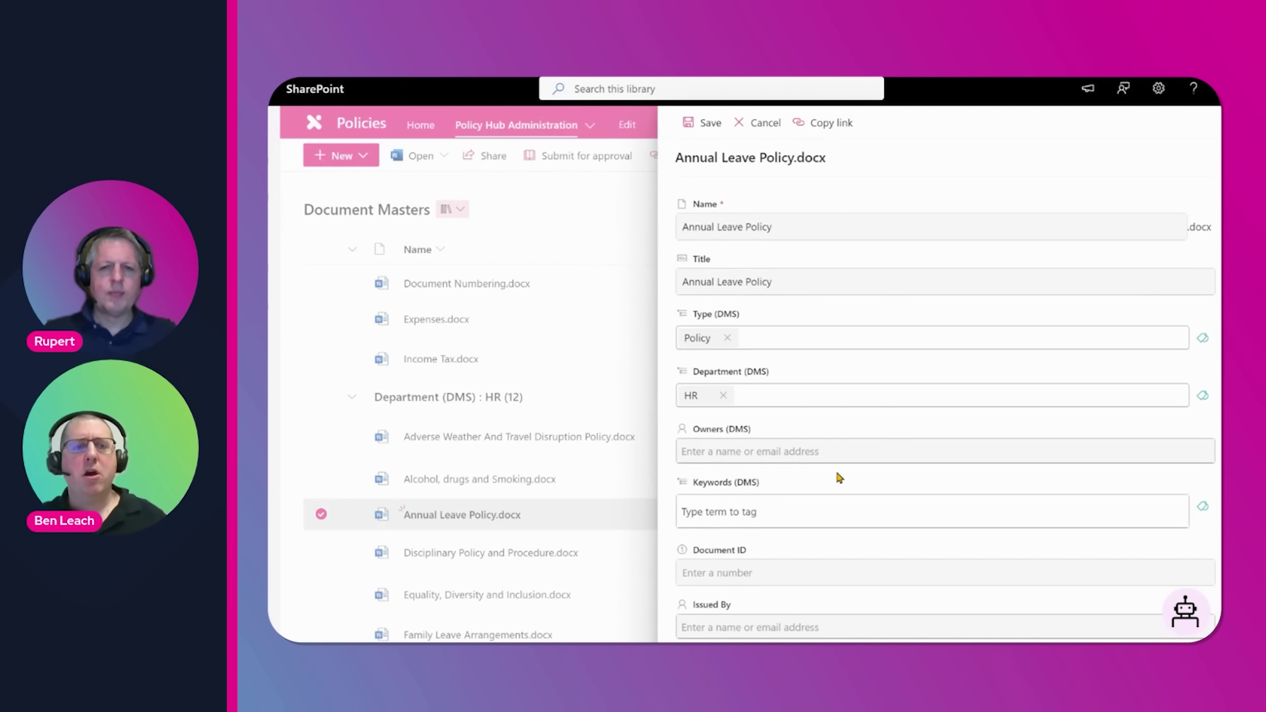
Add two colleagues as owners in the Owners (DMS) property of Annual Leave Policy.docx.
left_click(751, 453)
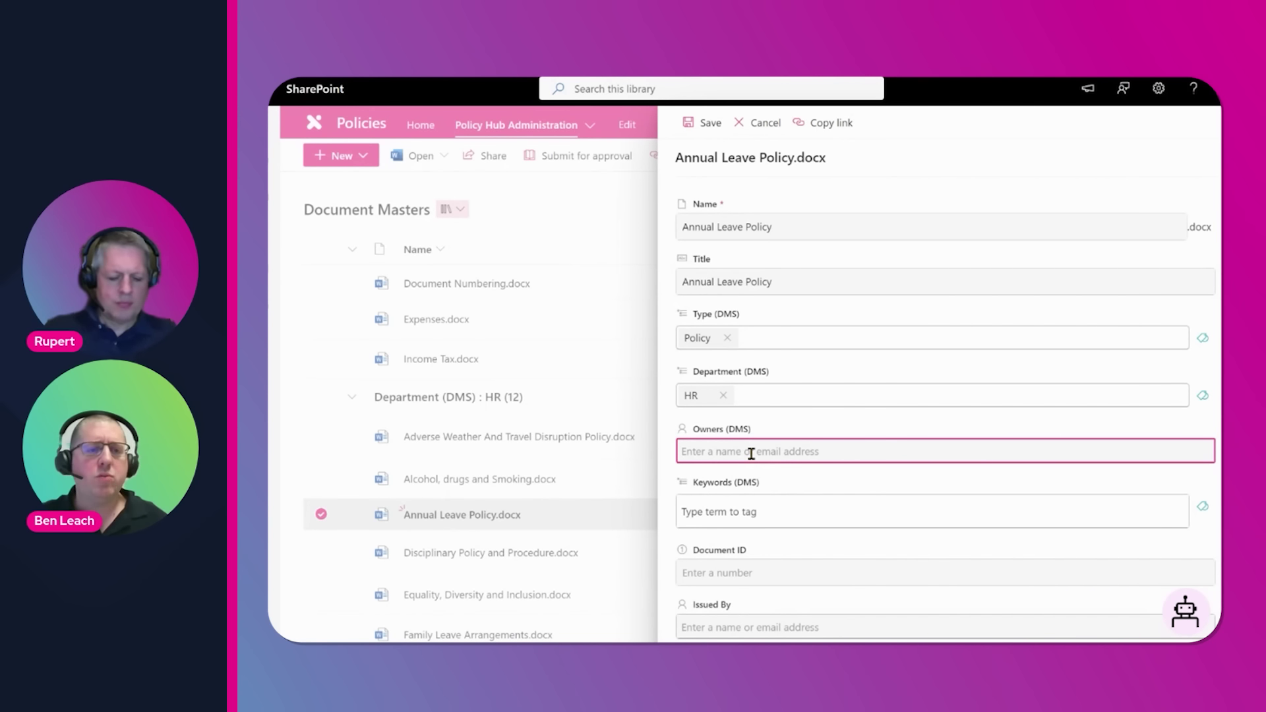
type("ben")
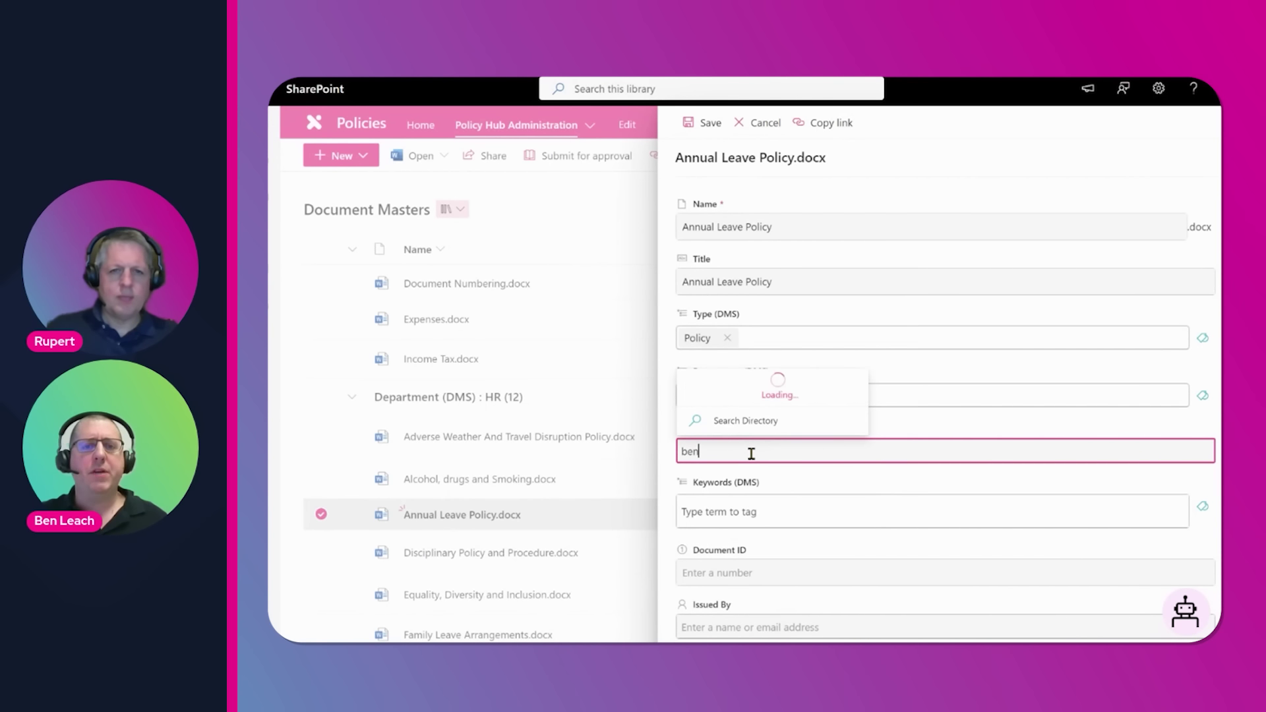
left_click(754, 394)
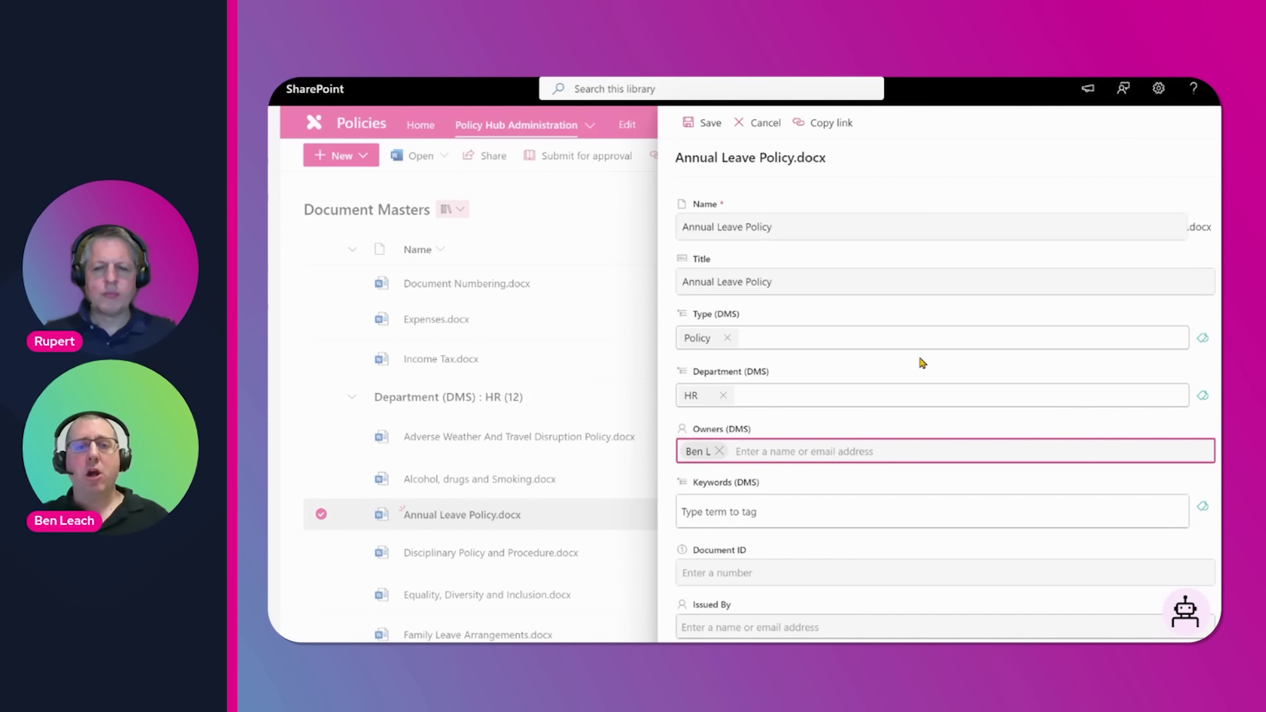
type("r")
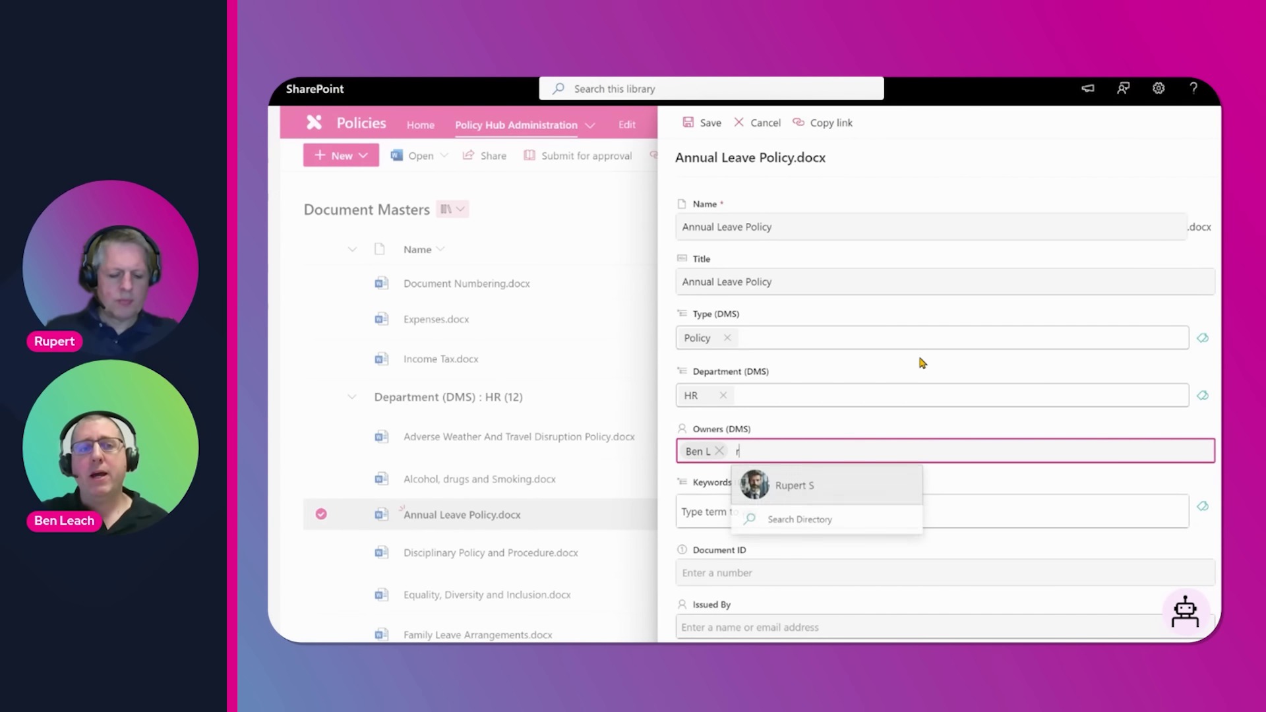
left_click(825, 484)
left_click(832, 429)
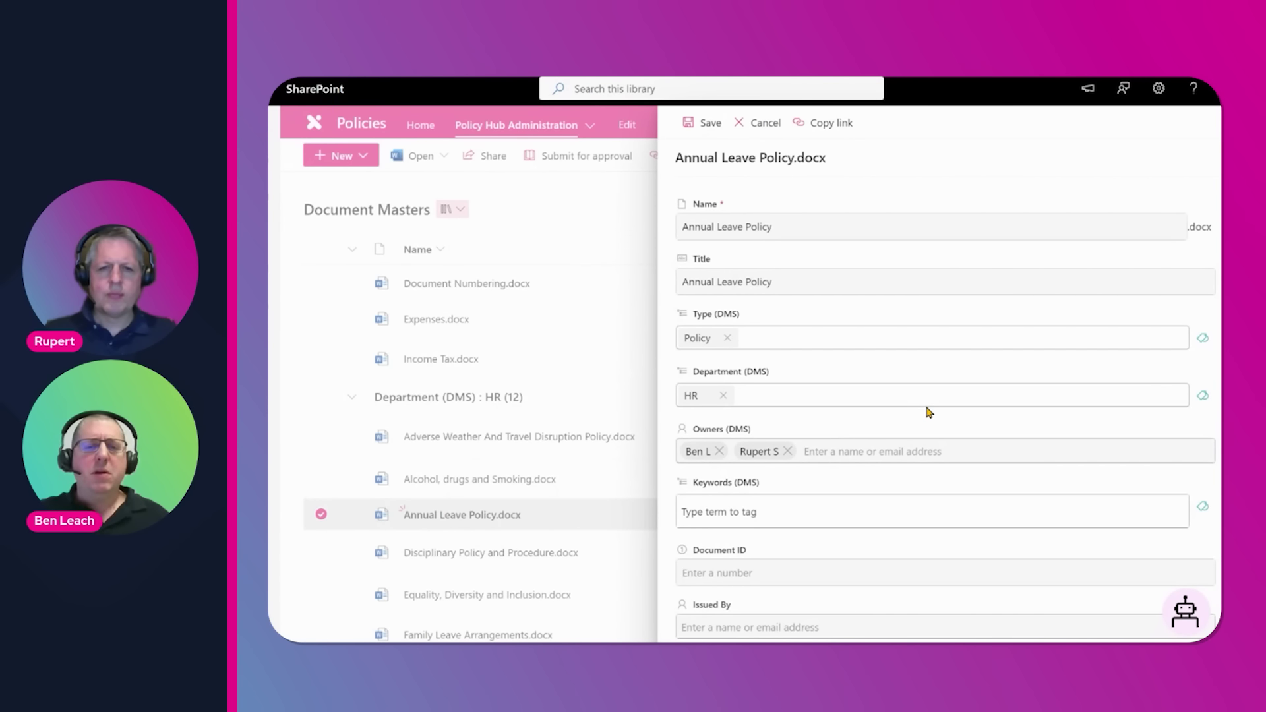
Tag Keywords (DMS) with the HR terms Leave and Employee Handbook, and save the document properties.
left_click(901, 513)
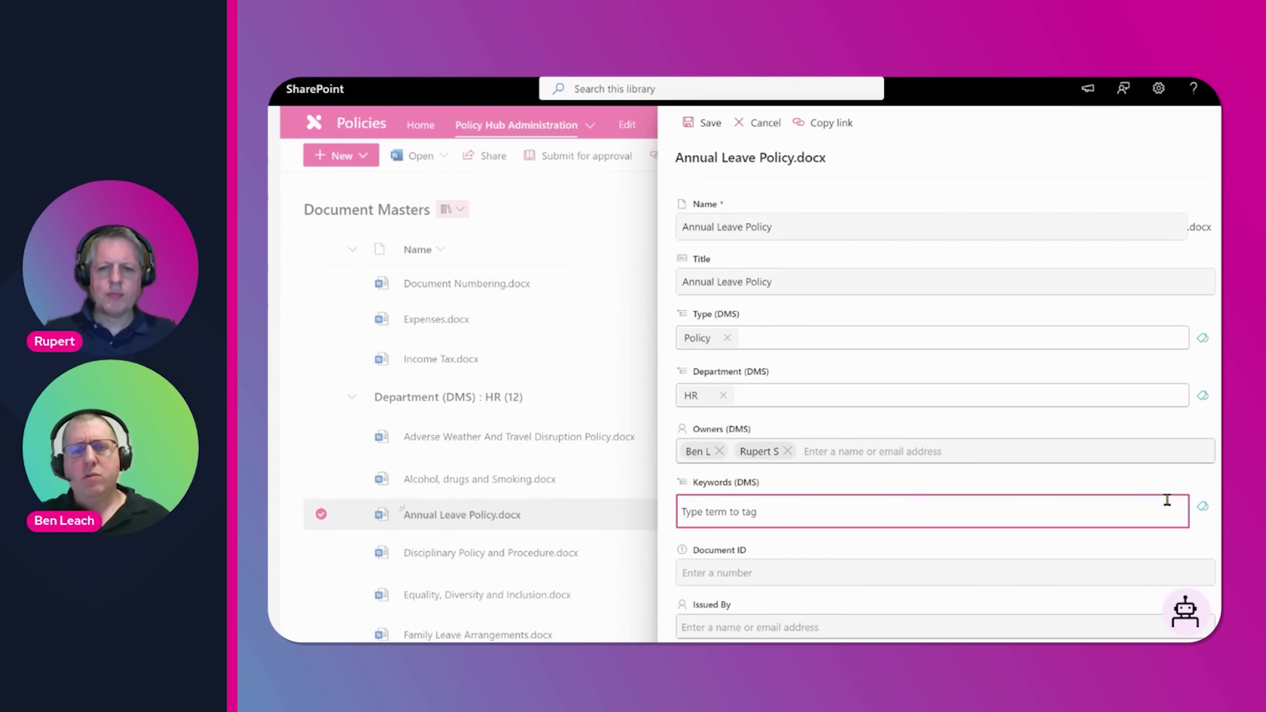
left_click(1204, 506)
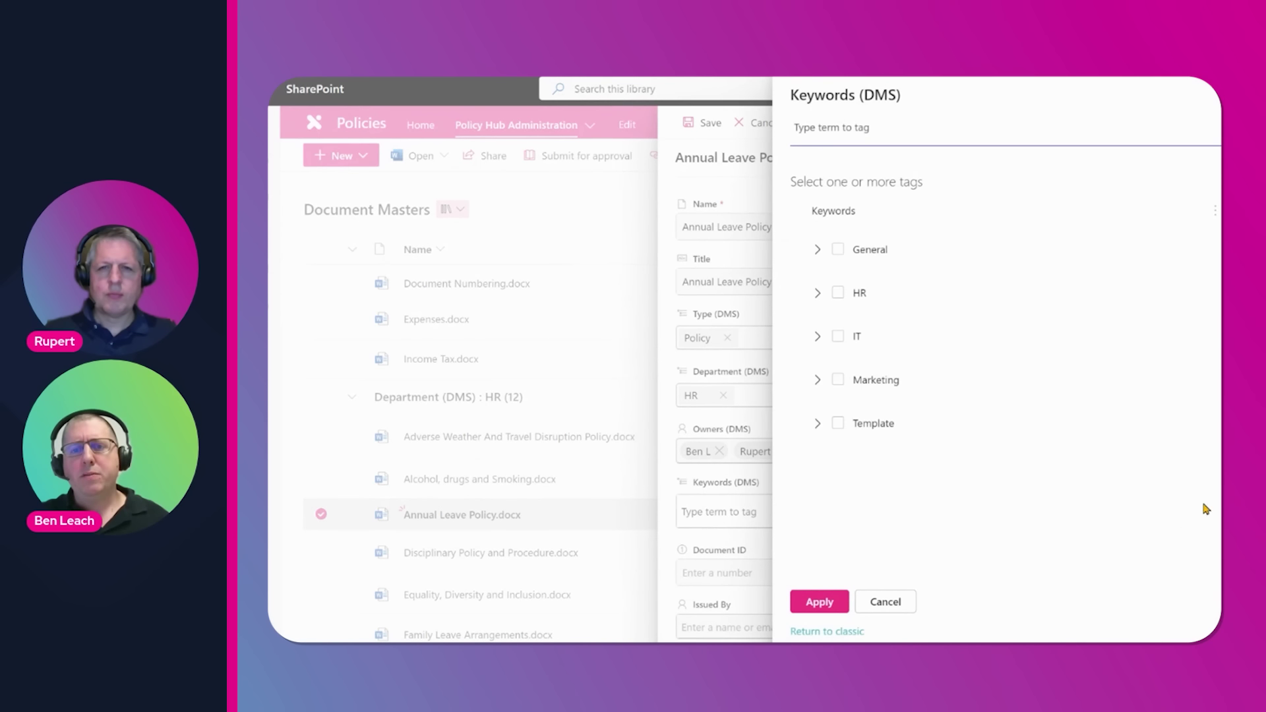
left_click(817, 293)
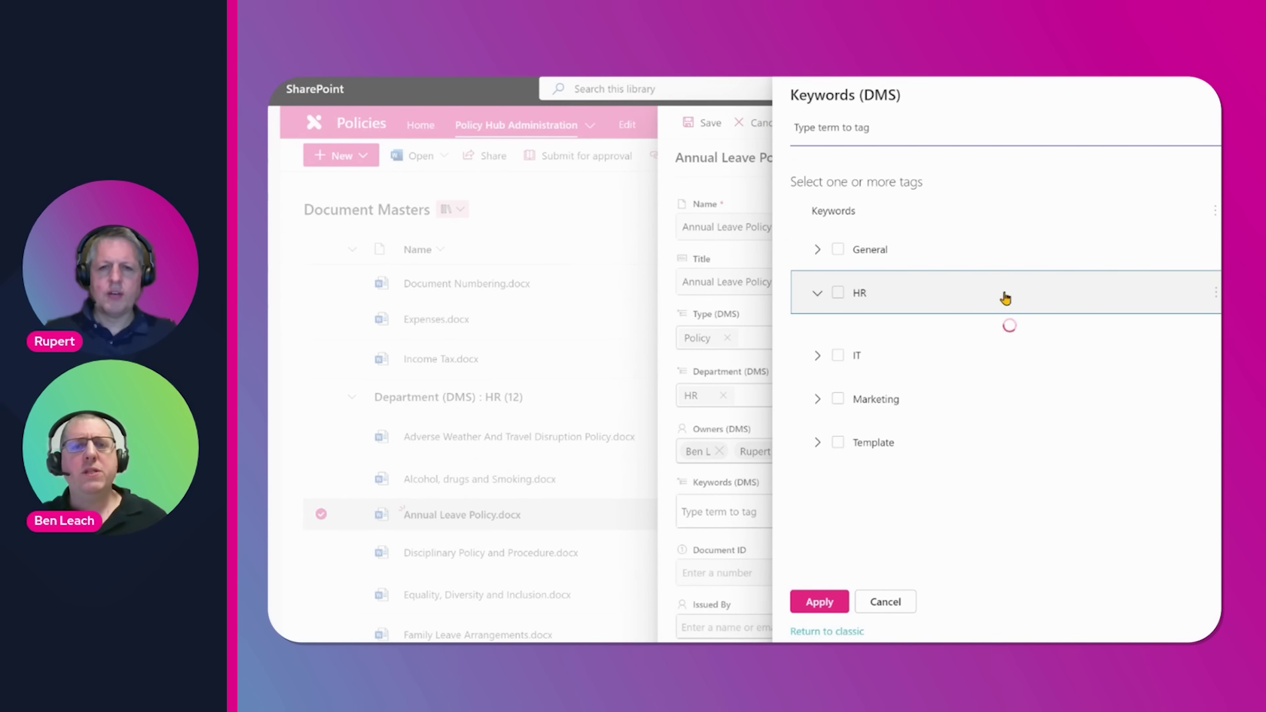
scroll(1040, 297, "down", 2)
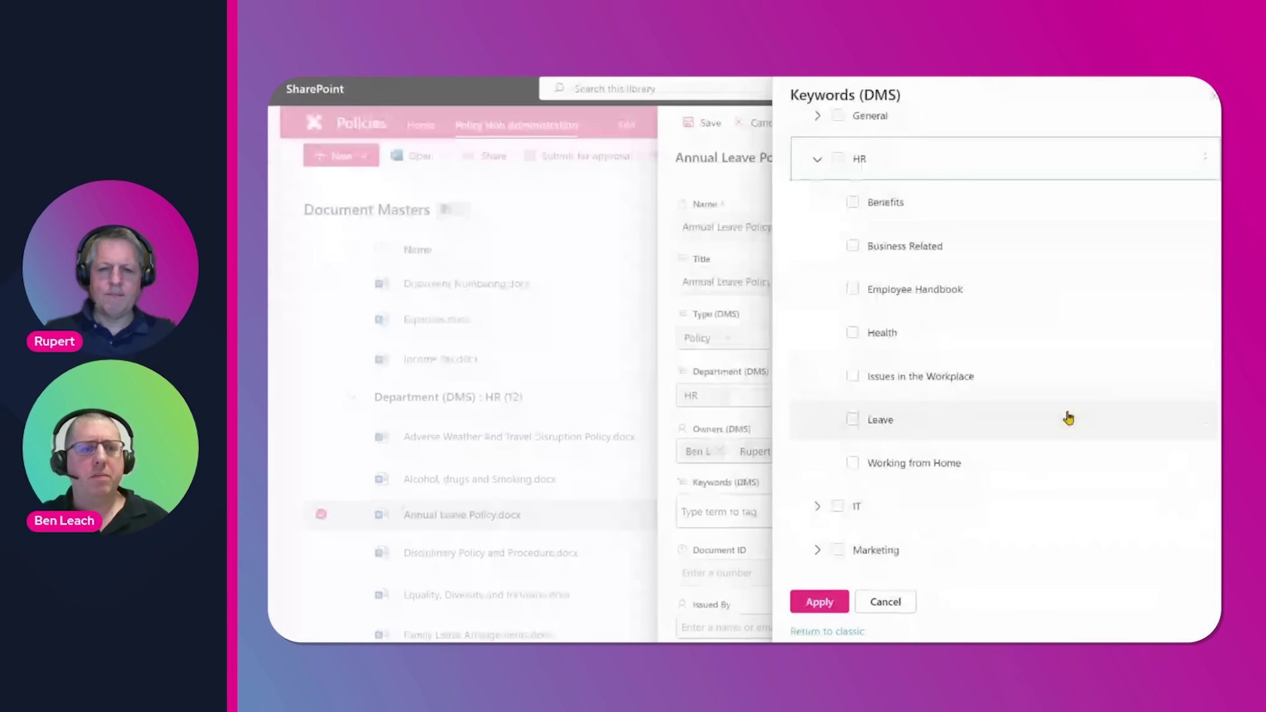
left_click(967, 426)
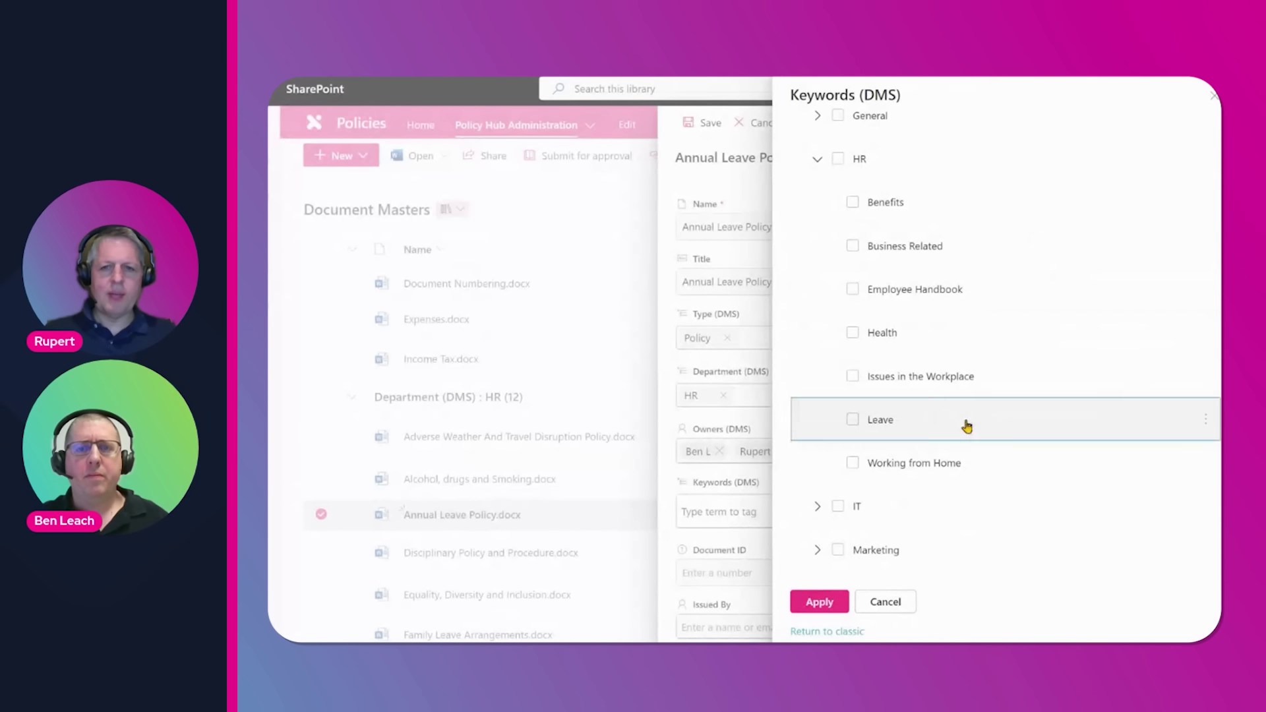
left_click(944, 291)
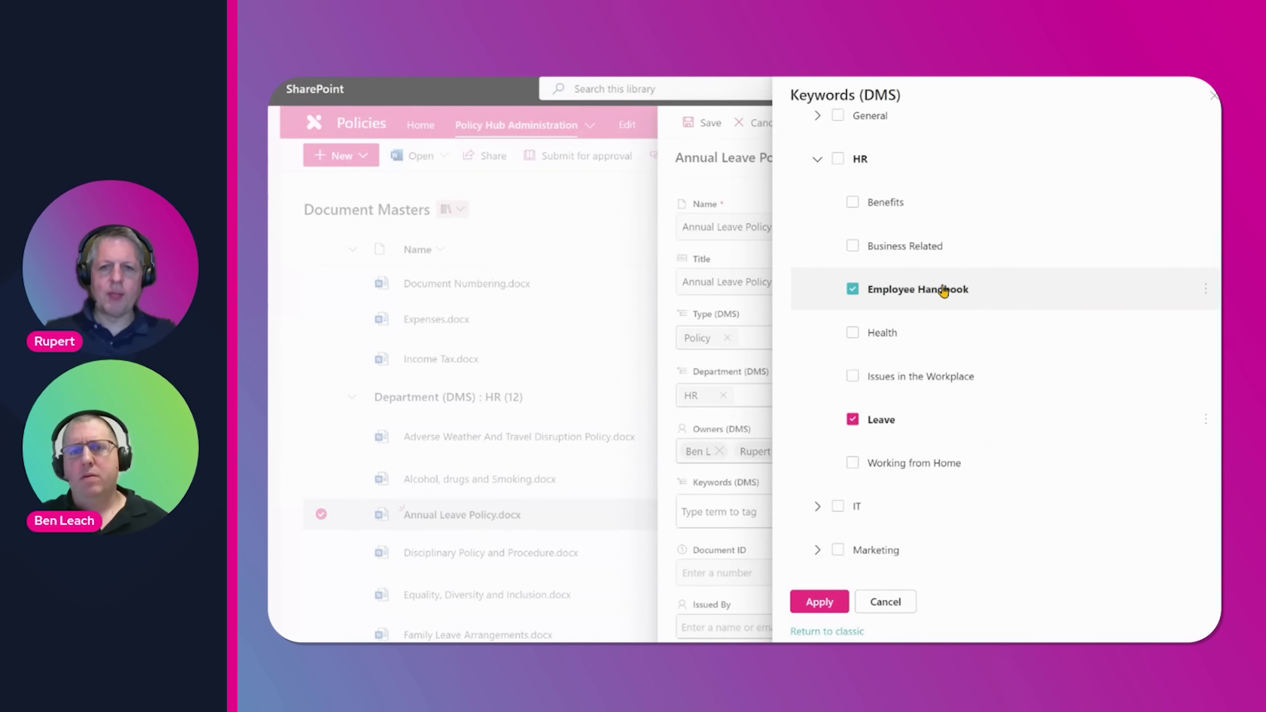
left_click(820, 602)
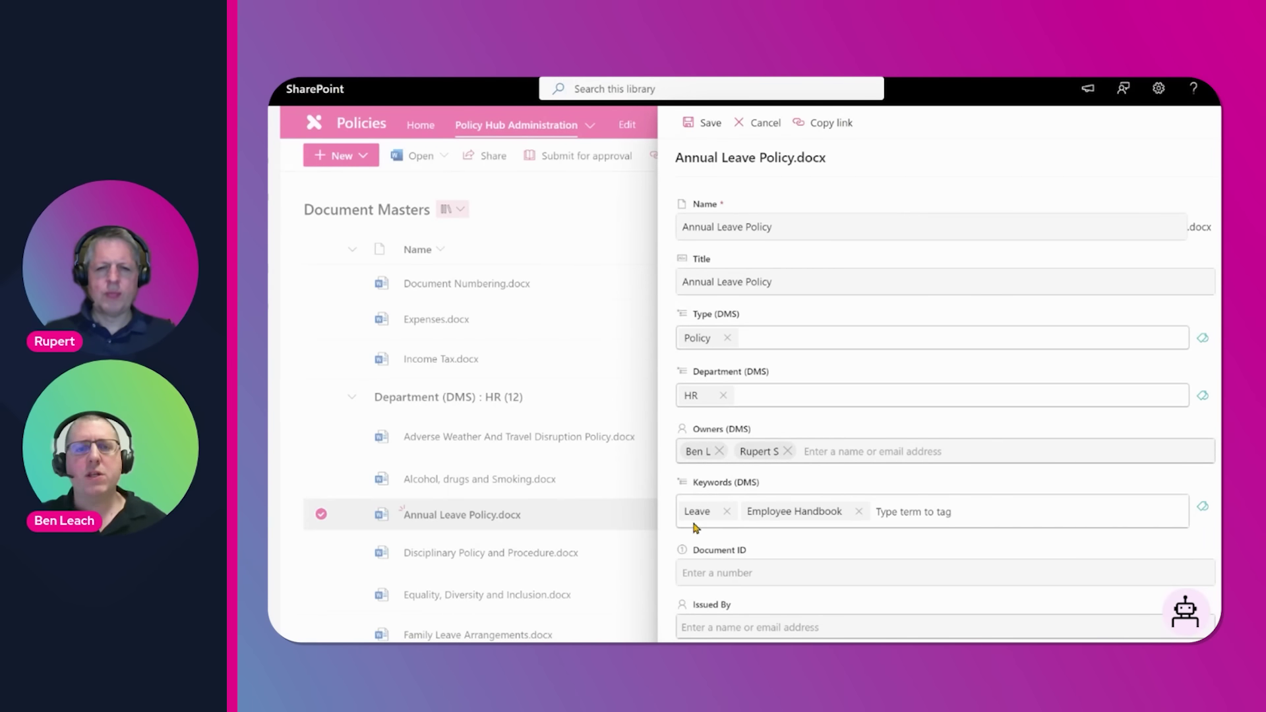
left_click(701, 127)
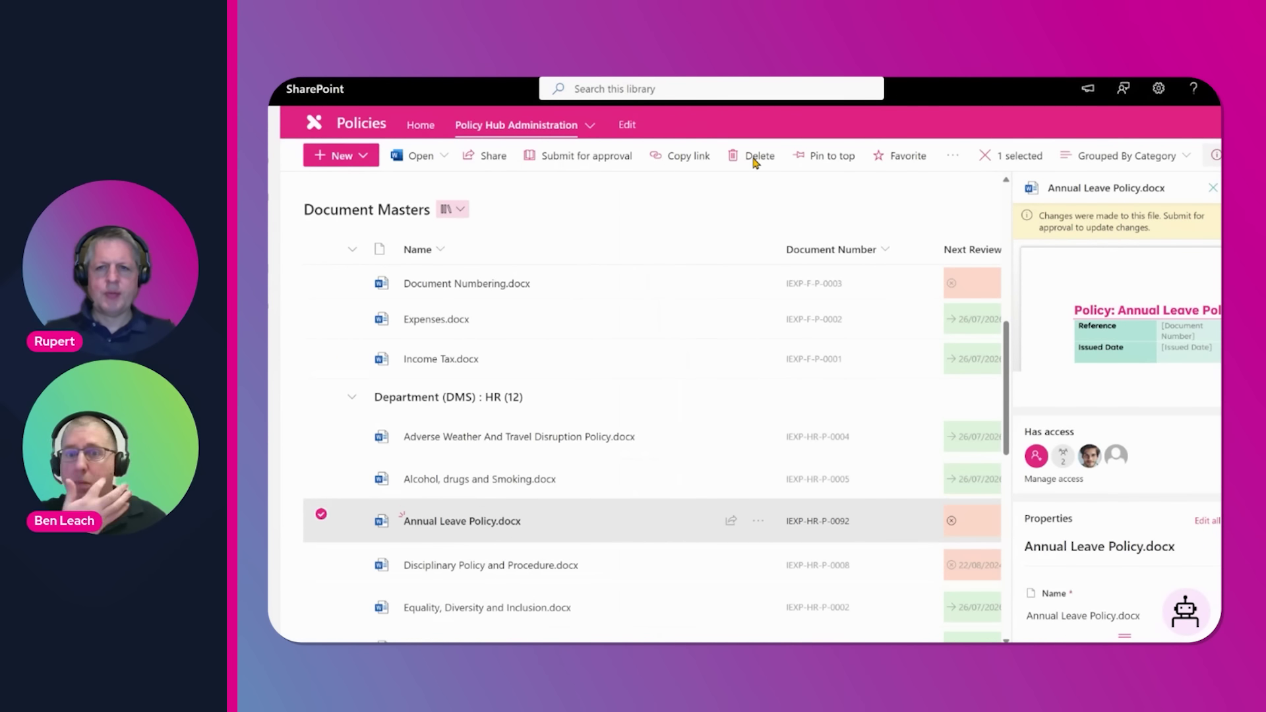
Close the document's details and widen the Next Review Date column enough to show its full heading.
left_click(1213, 189)
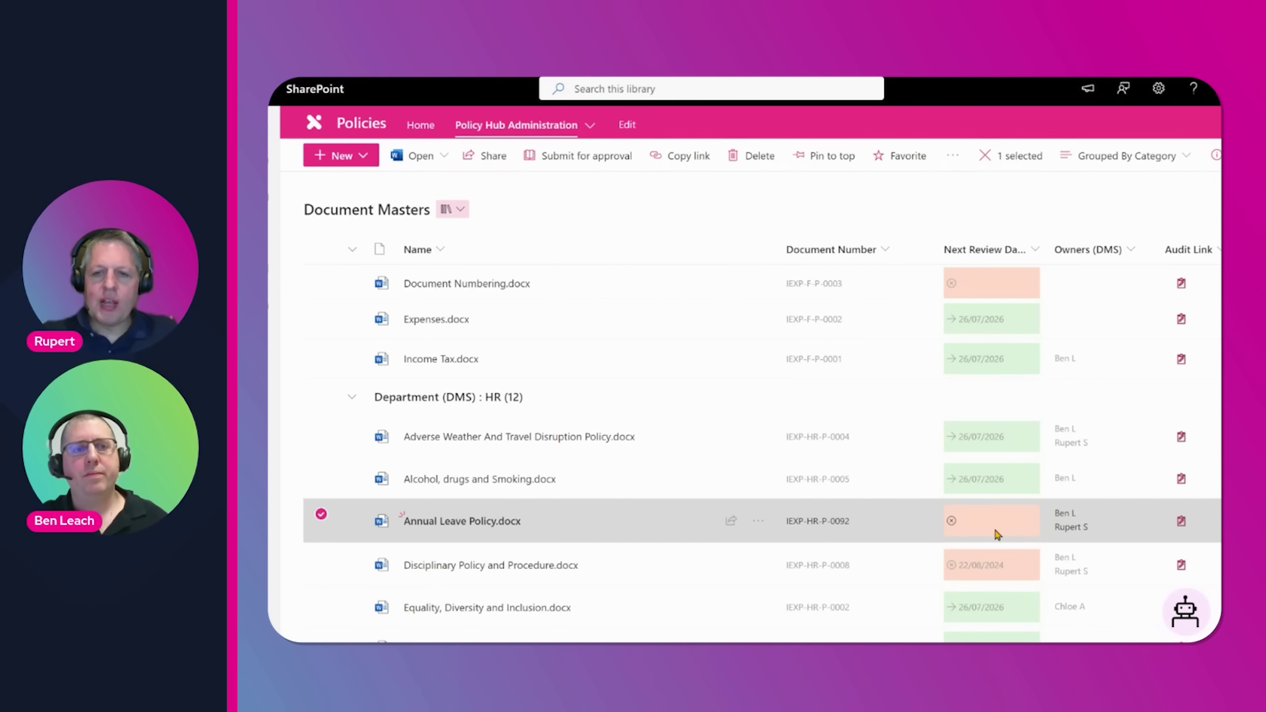
left_click_drag(1048, 258, 1075, 257)
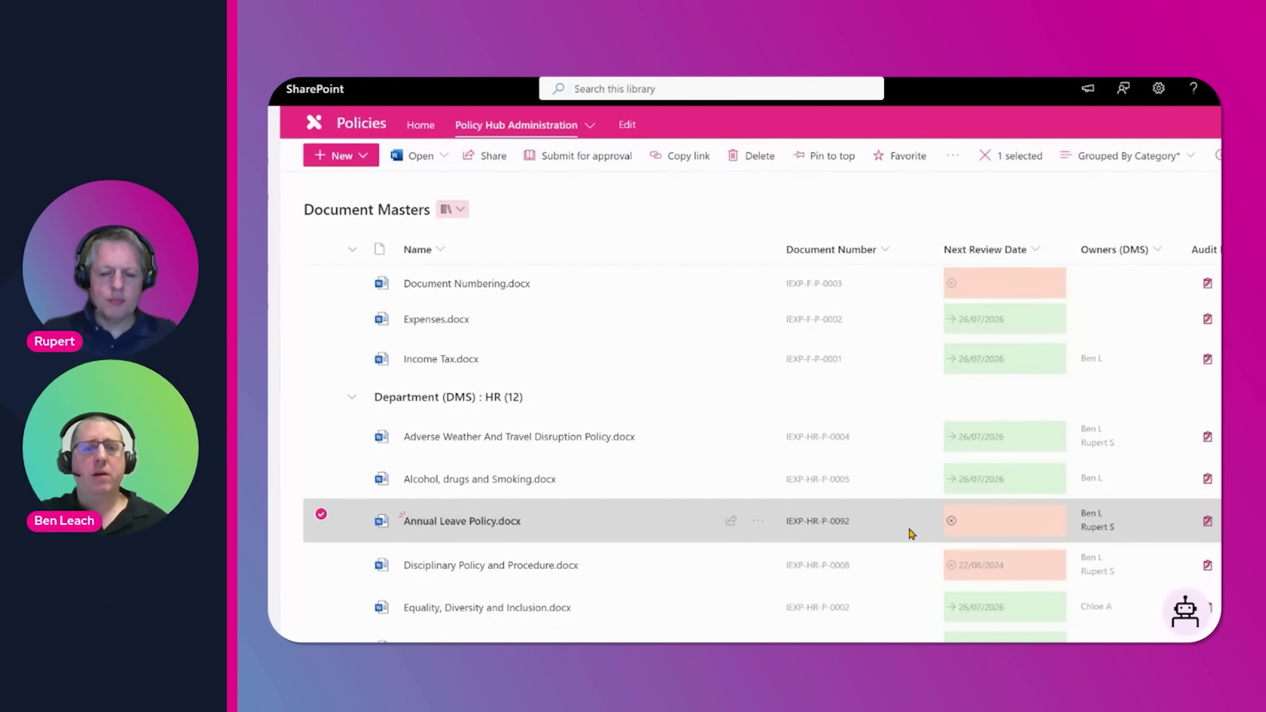
Start sharing Annual Leave Policy.docx with a colleague, review the available permission levels, and close without sending.
left_click(730, 520)
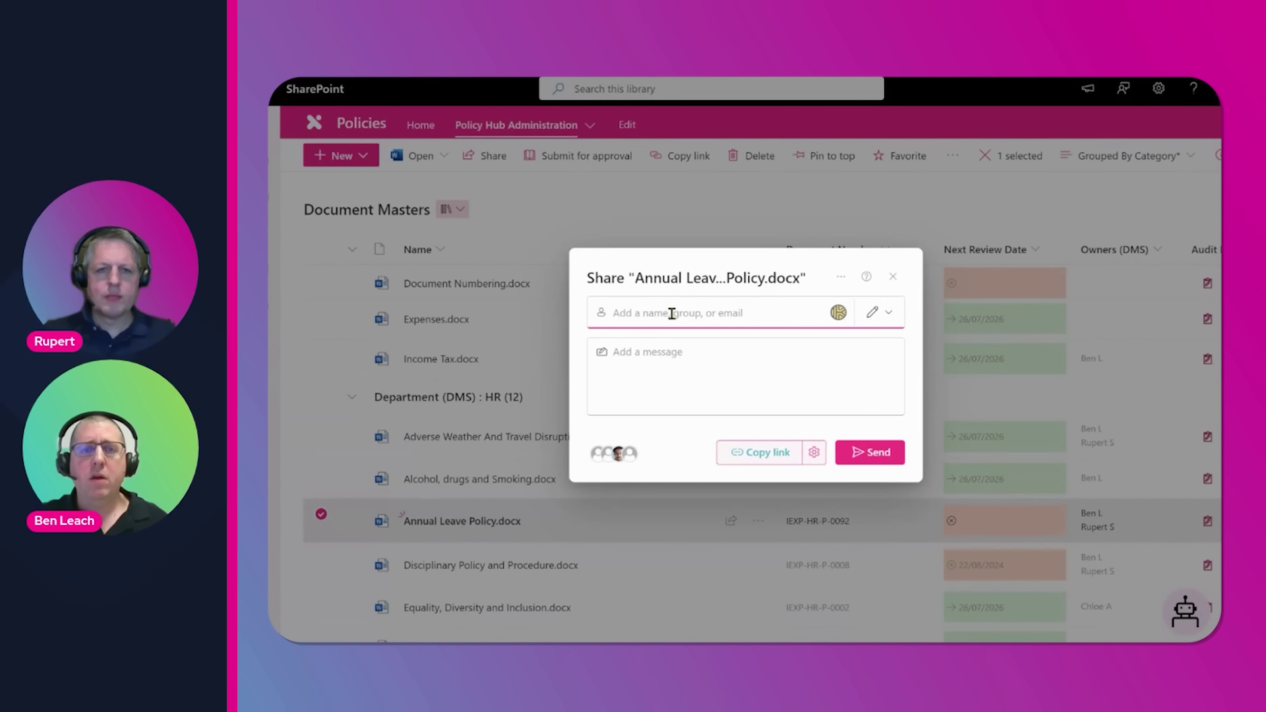
left_click(672, 314)
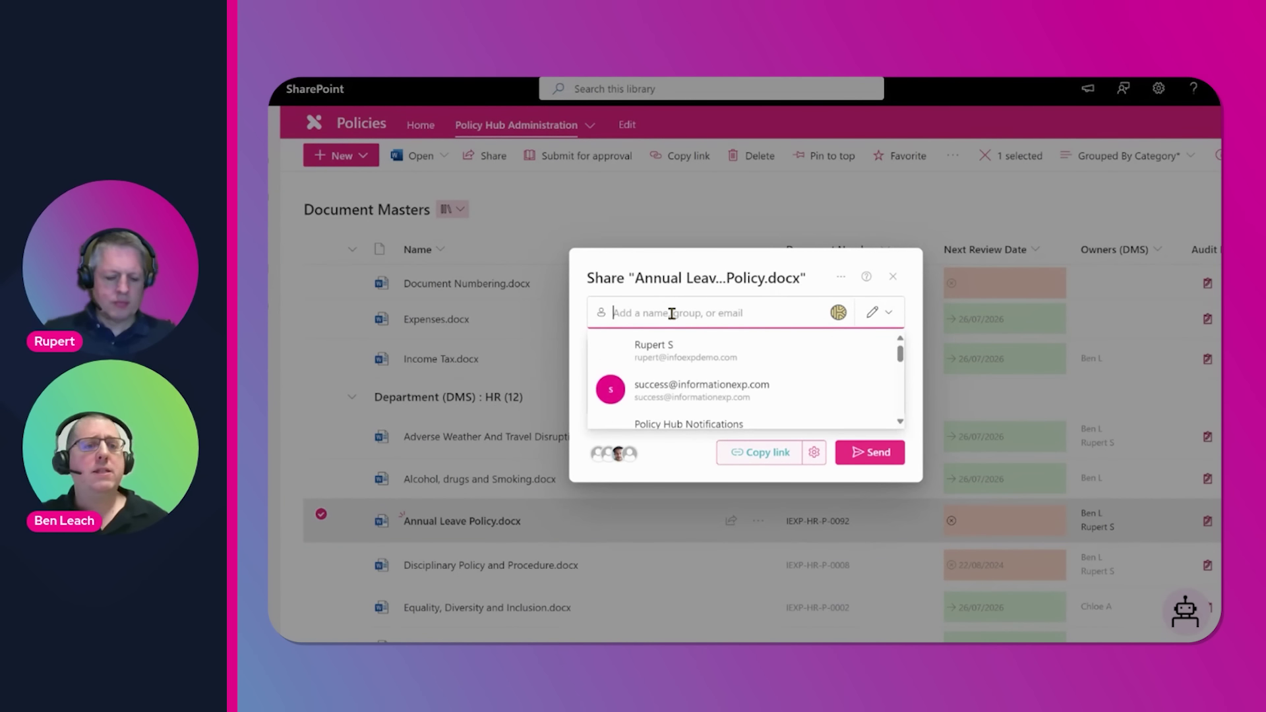
left_click(679, 350)
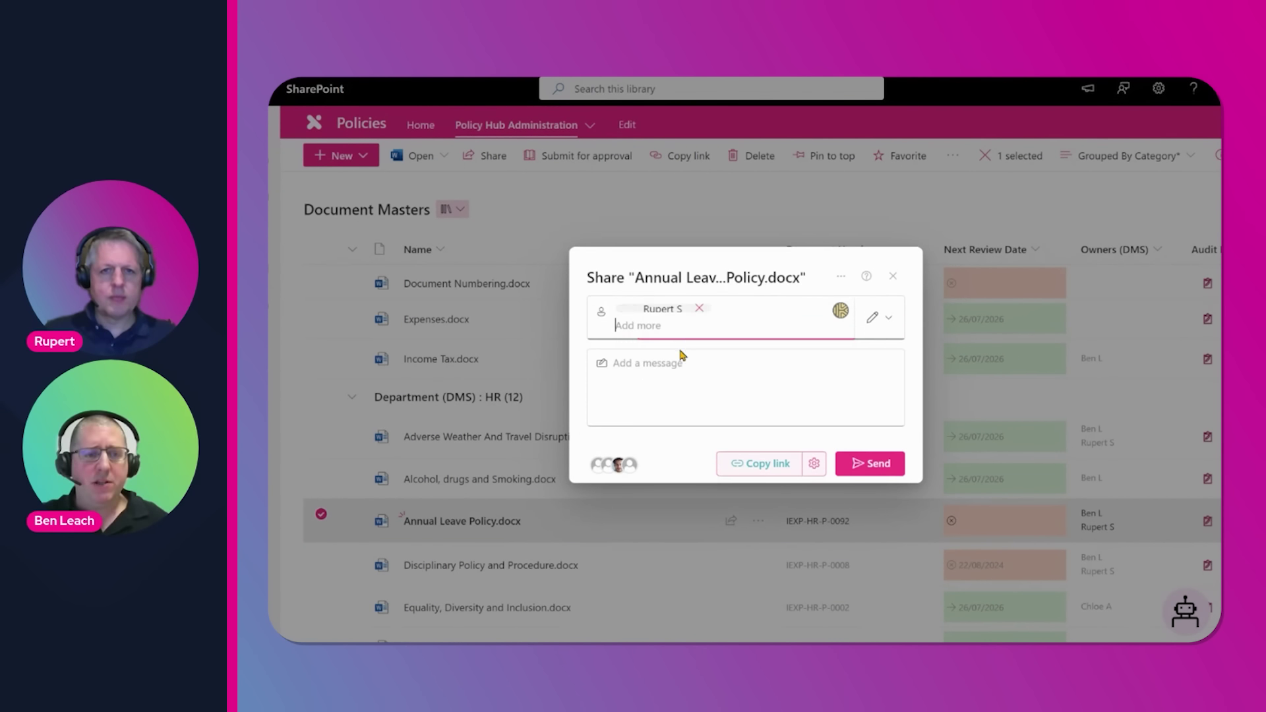
left_click(888, 314)
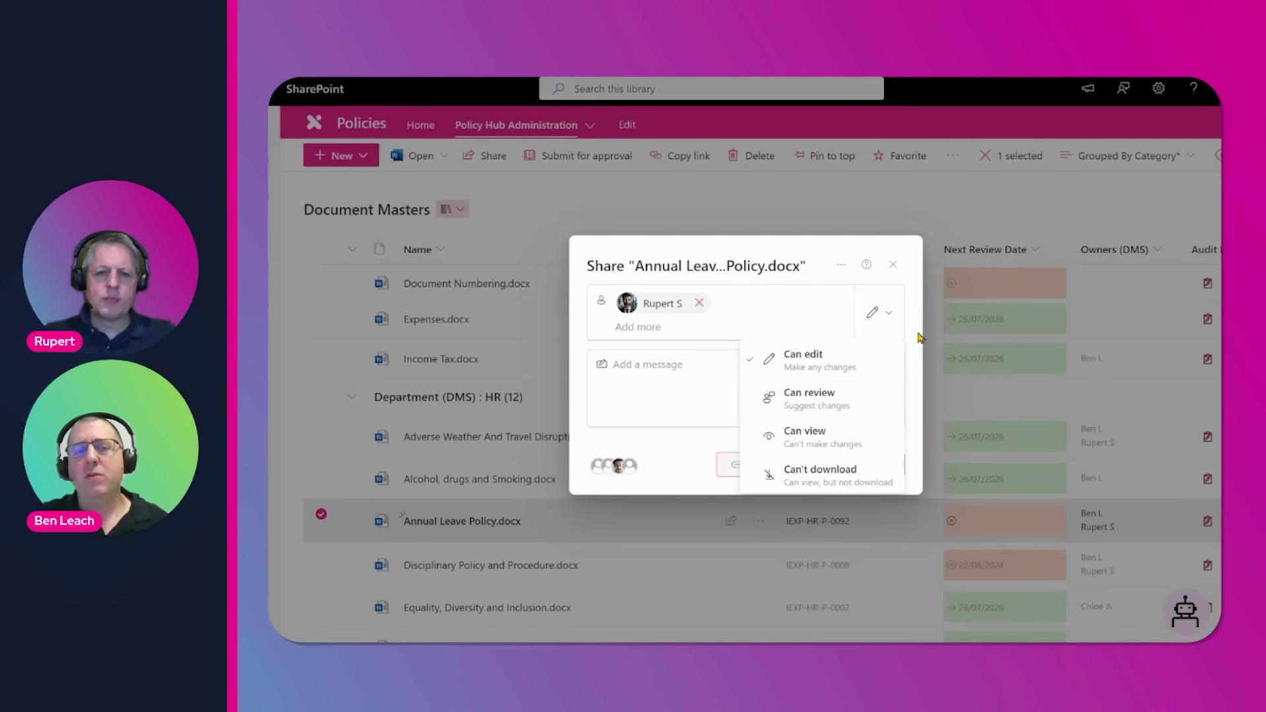
left_click(918, 309)
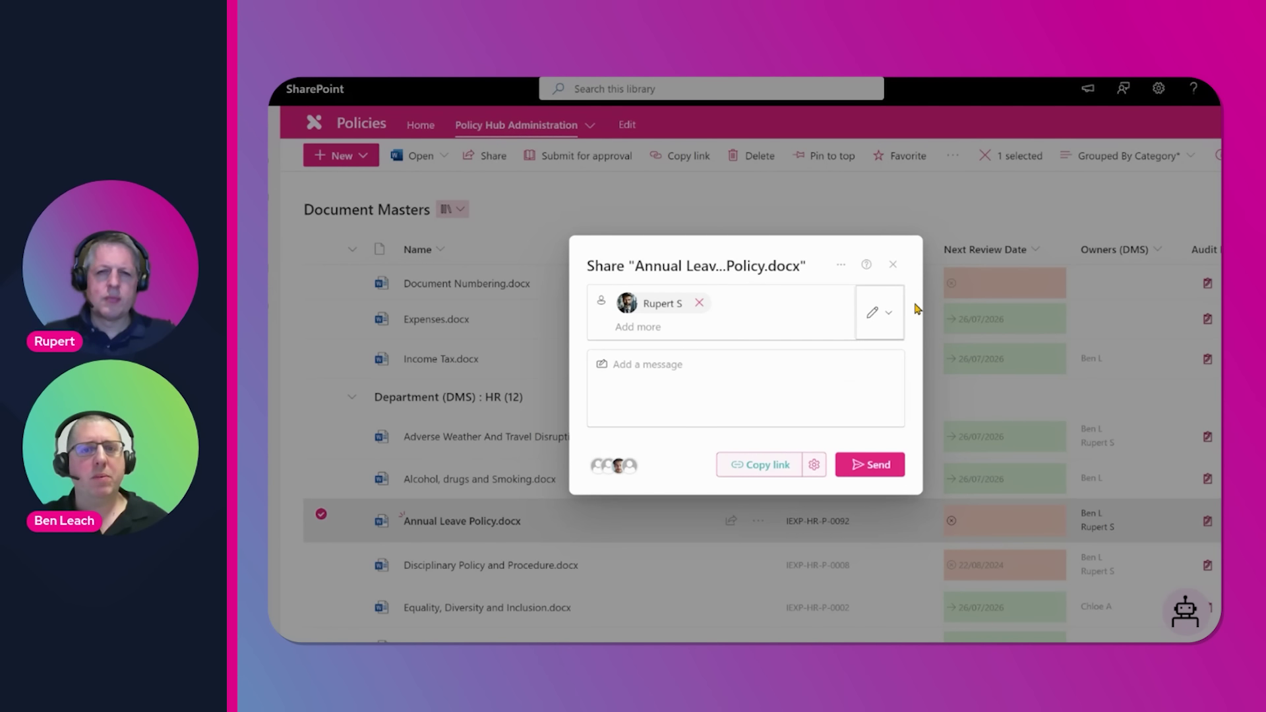
left_click(898, 272)
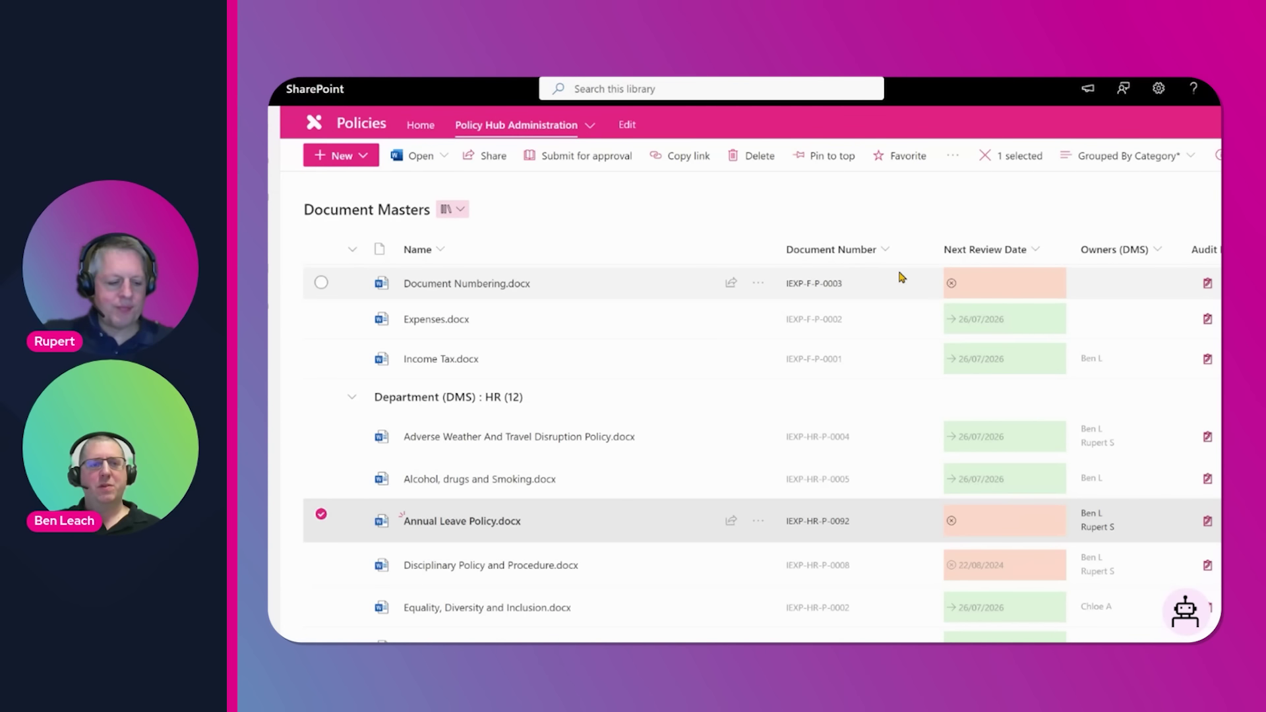
Switch to the PowerPoint slide show and advance to the 1. Creation slide.
key("alt+Tab")
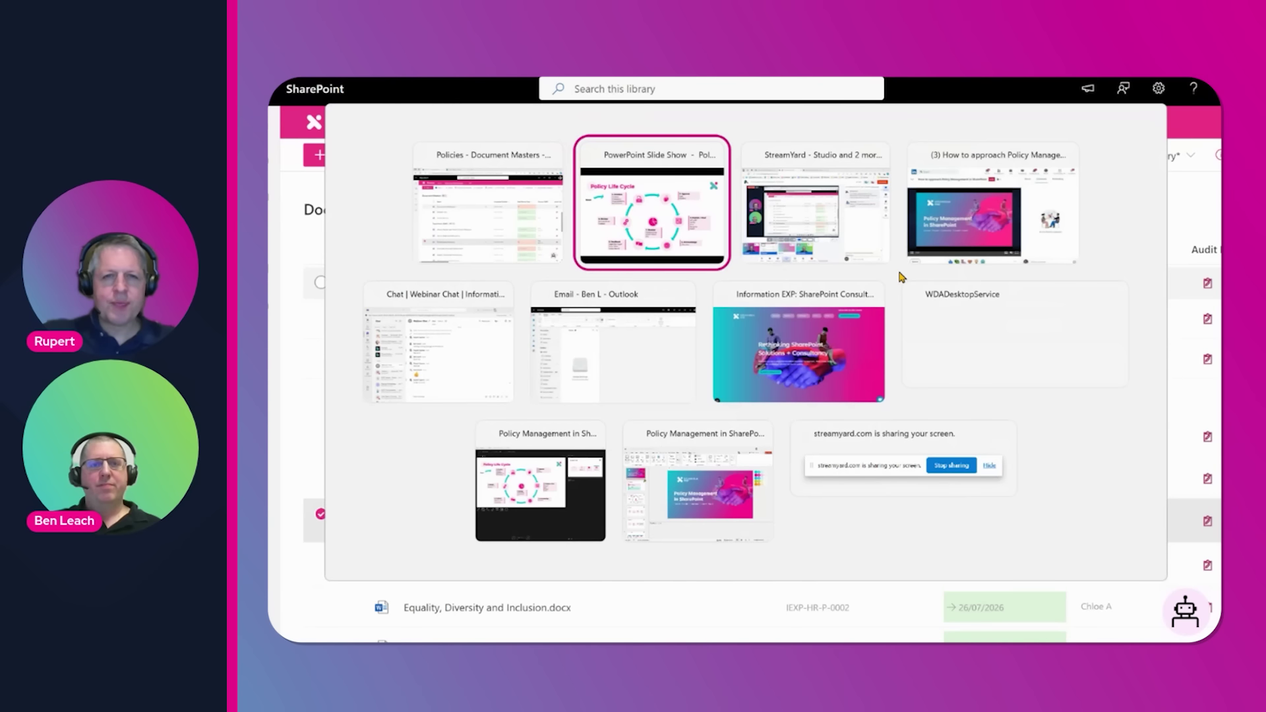
key("Right")
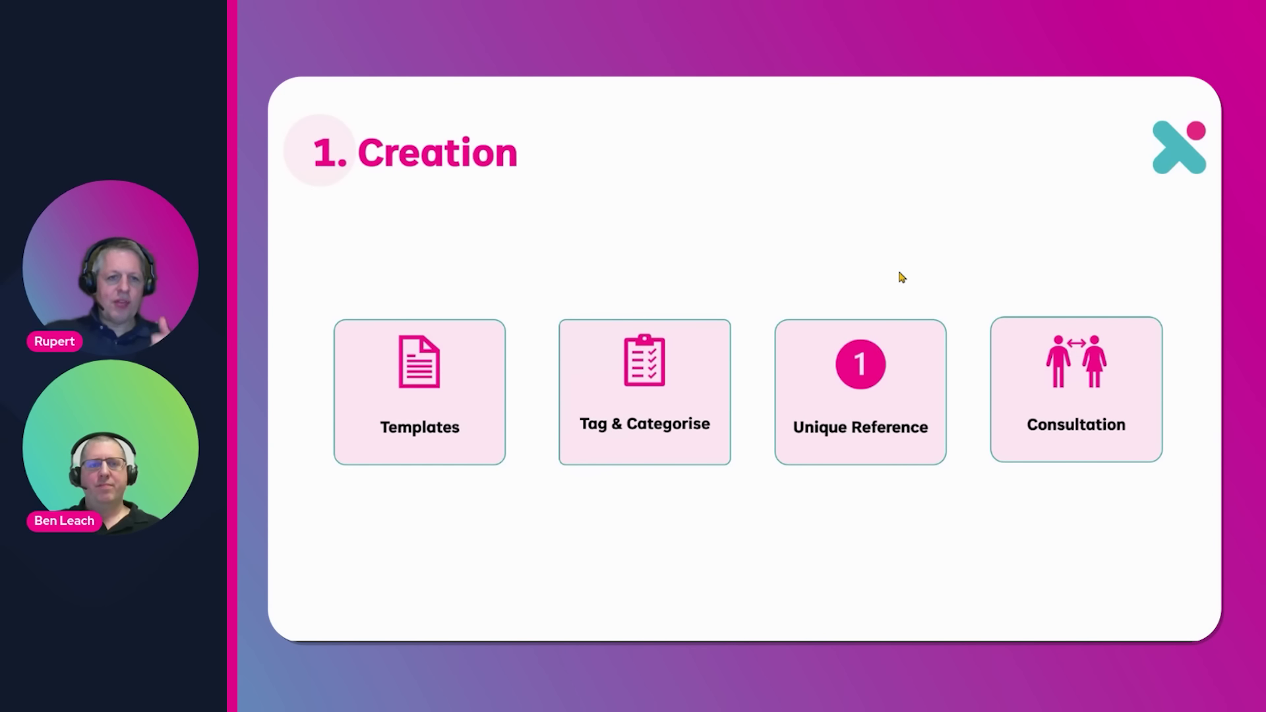
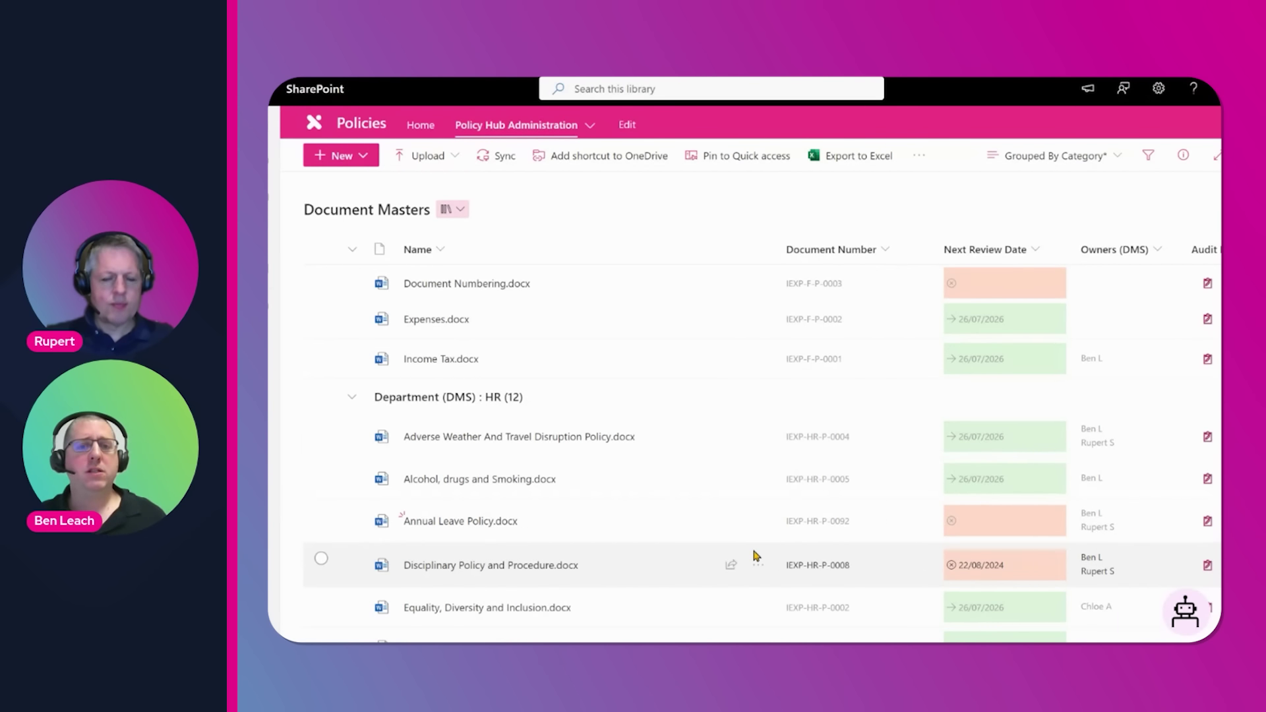
Set up the Submit for Approval flow for Annual Leave Policy.docx with a colleague as approver, and cancel without running it.
left_click(882, 526)
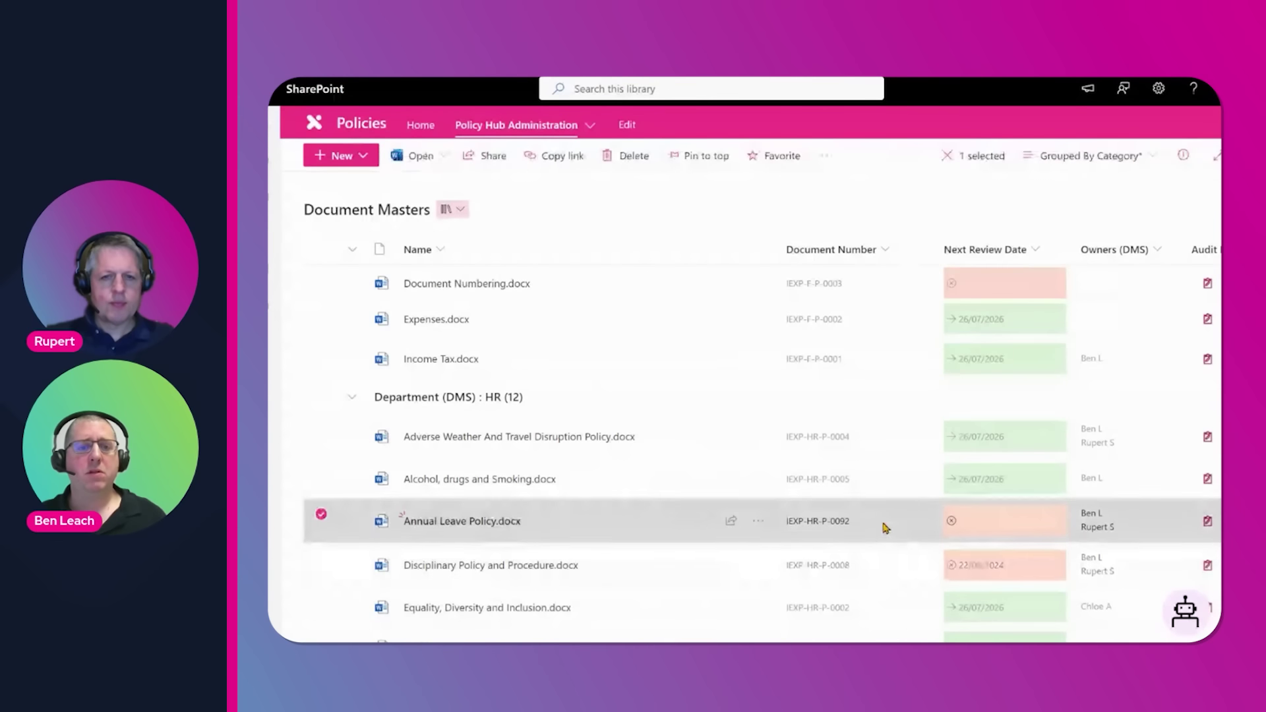
left_click(758, 525)
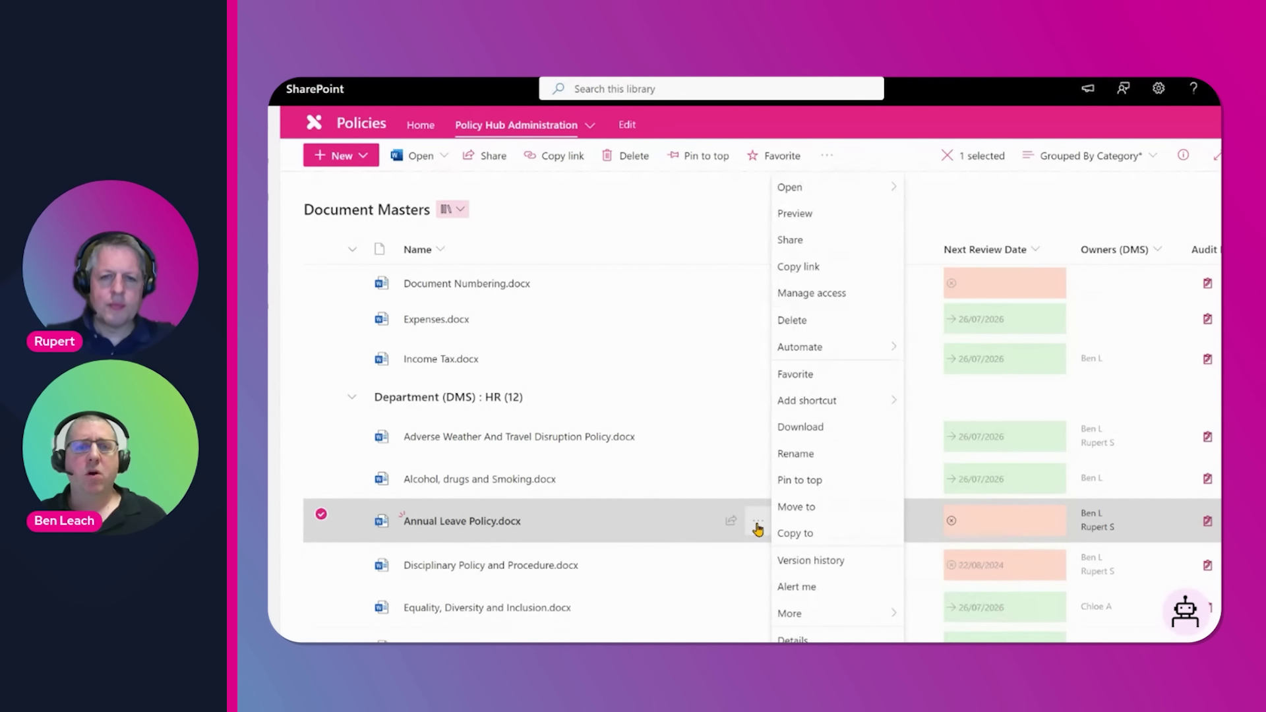
mouse_move(871, 349)
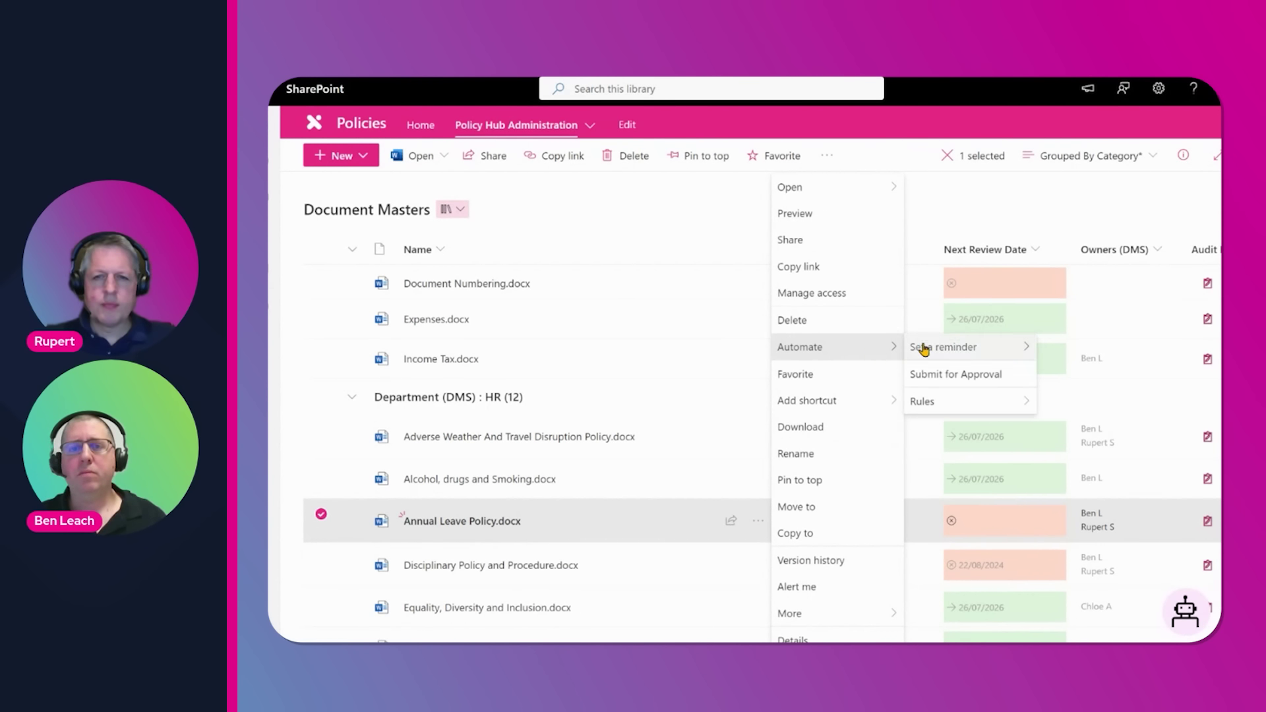
left_click(975, 377)
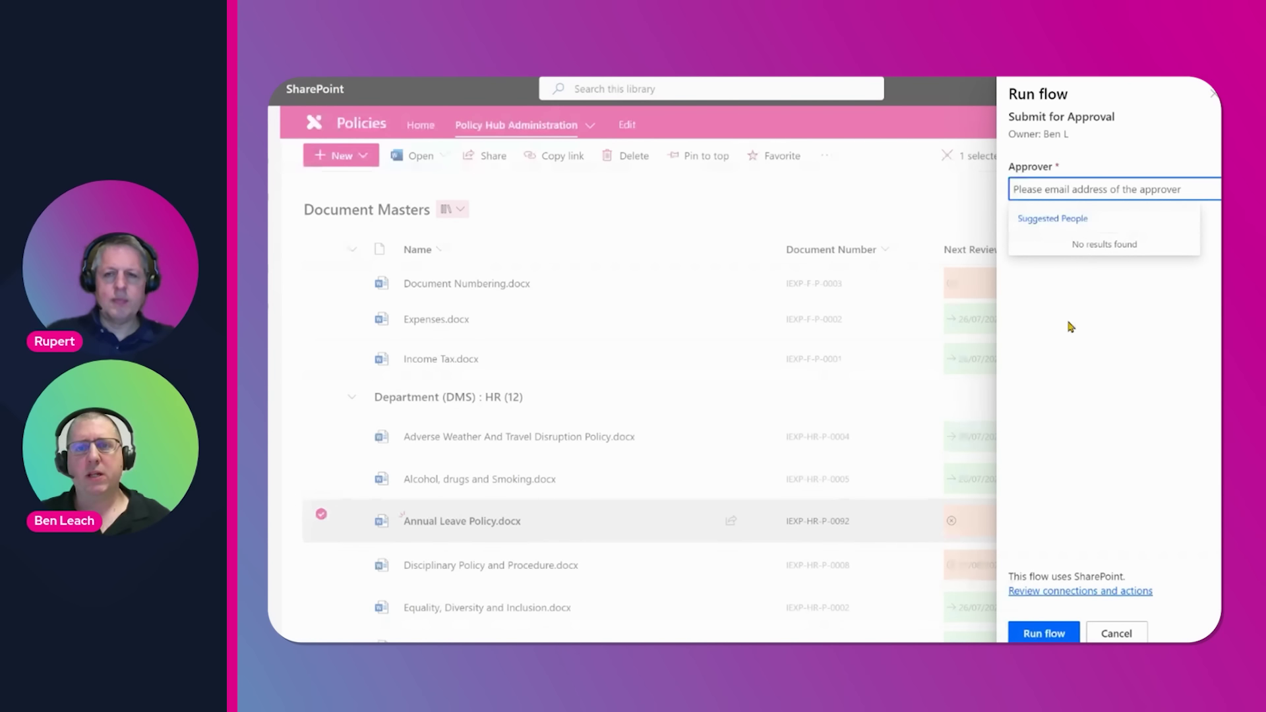
type("c")
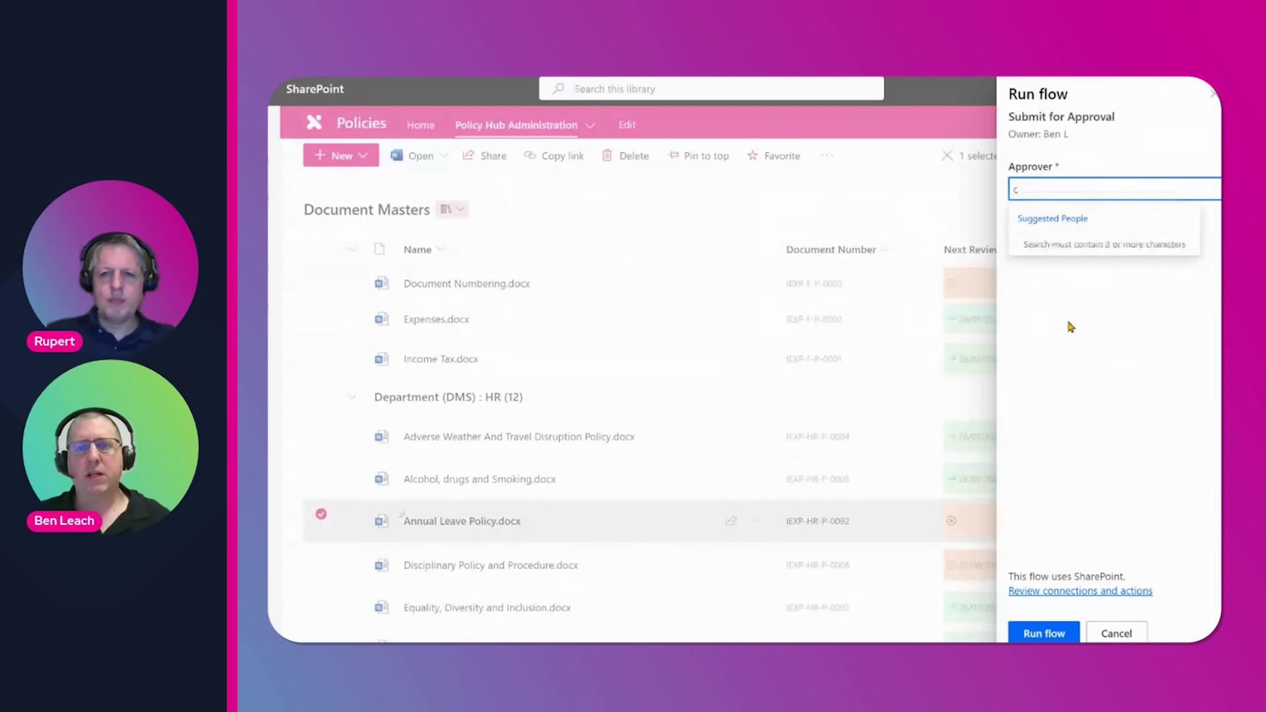
type("hloe A")
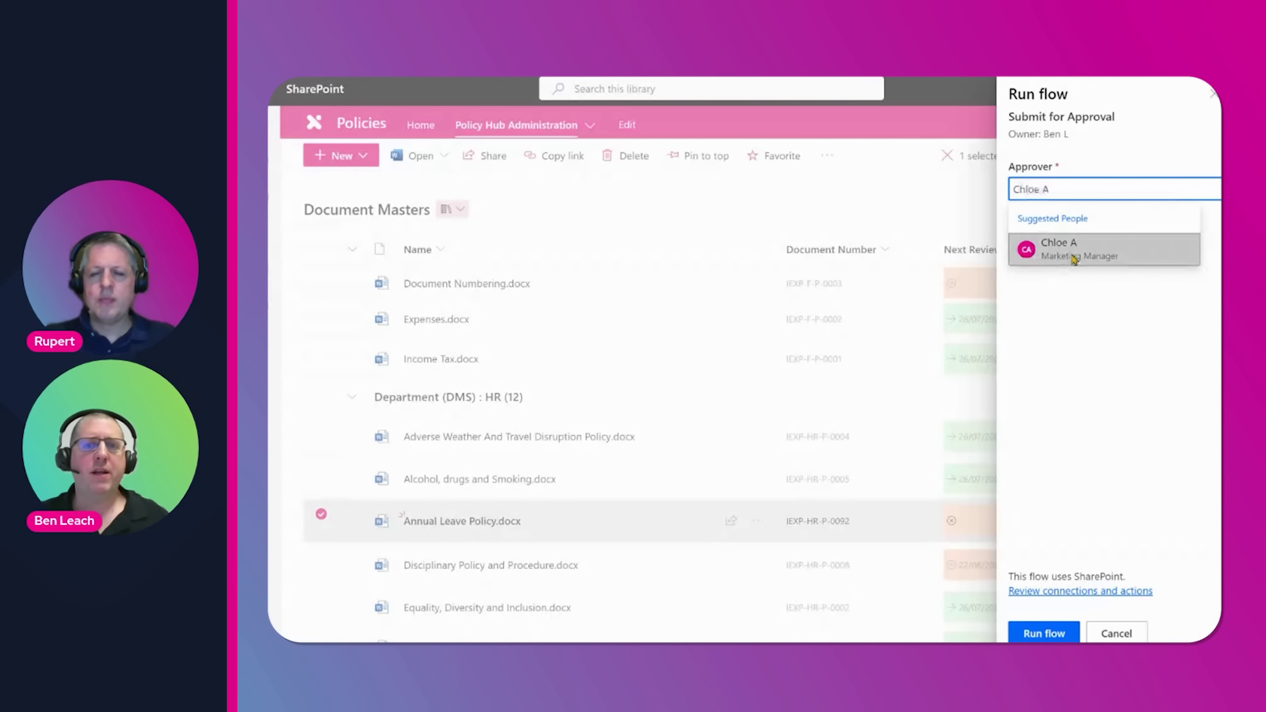
left_click(1094, 256)
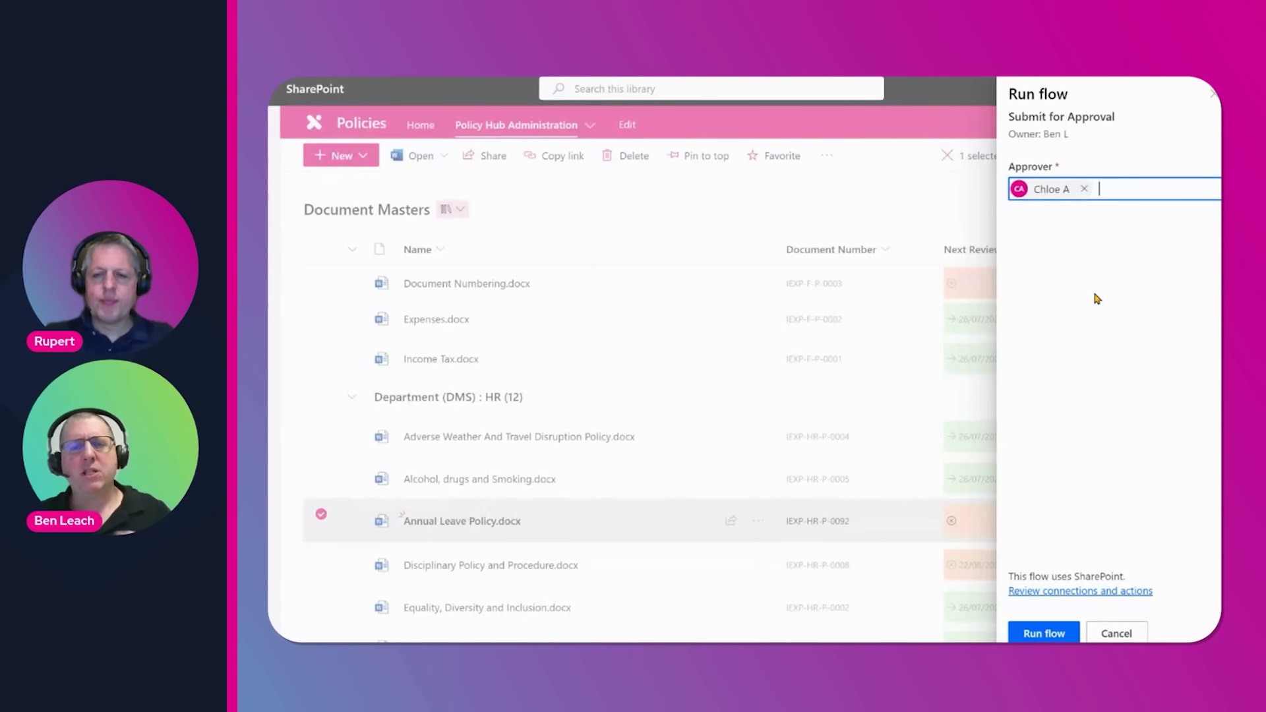
left_click(1115, 634)
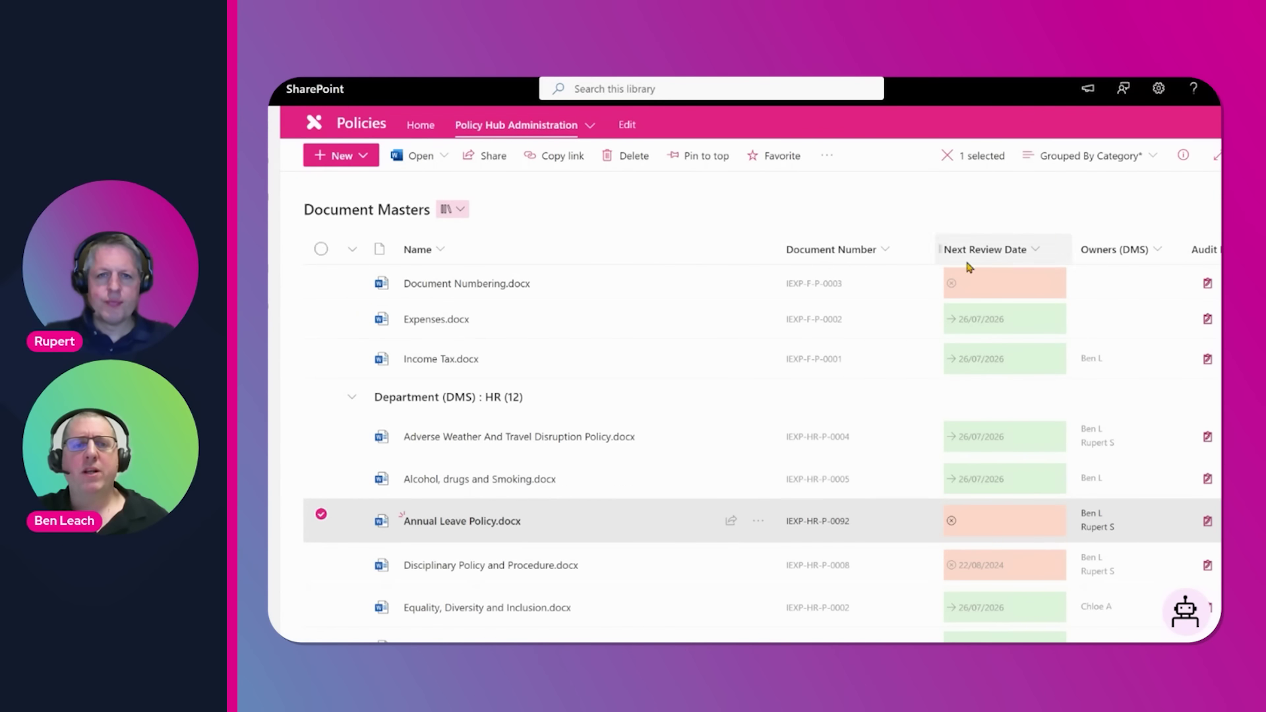
Send Annual Leave Policy.docx for approval and publishing with the first two listed people as approvers, and close the pane.
left_click(832, 167)
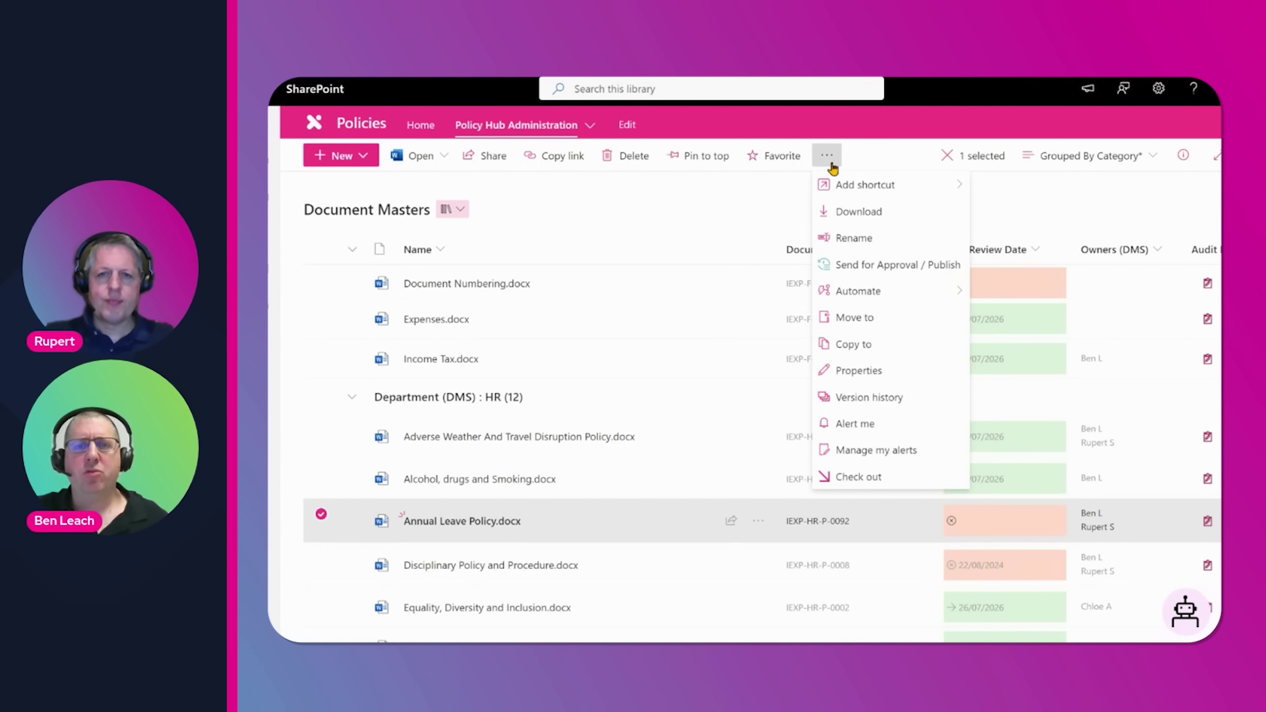
left_click(881, 270)
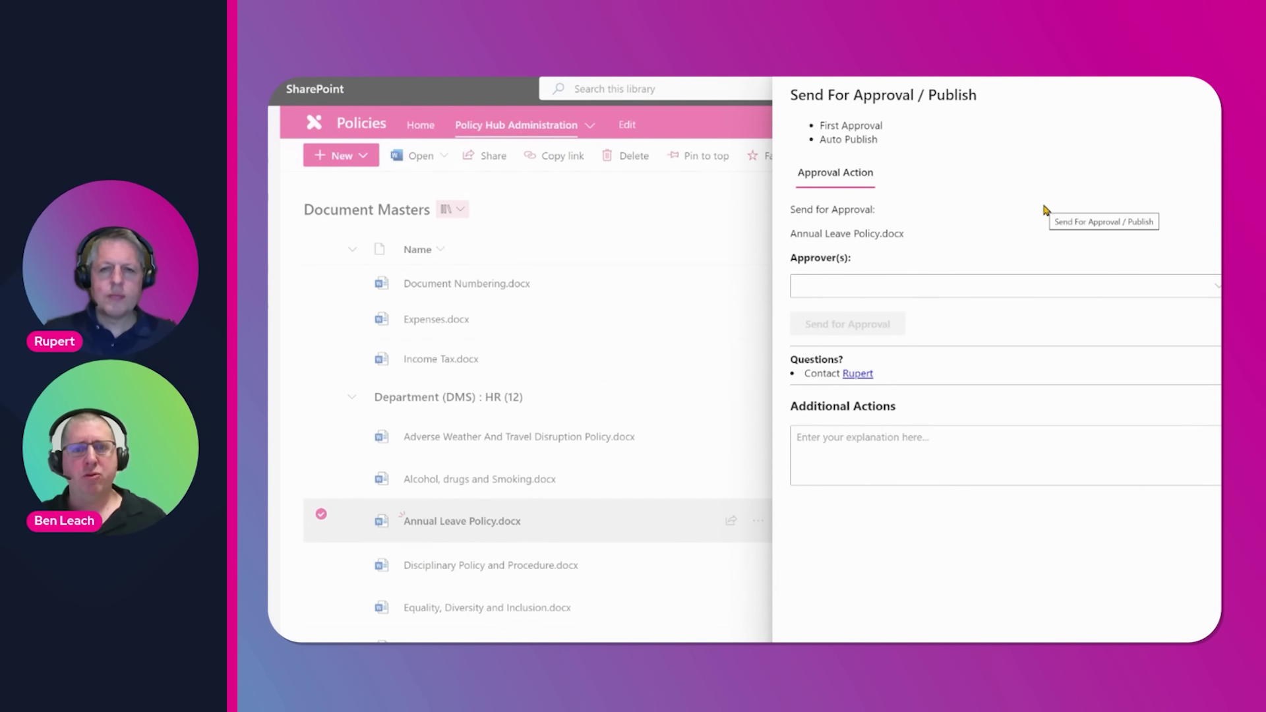
left_click(1156, 286)
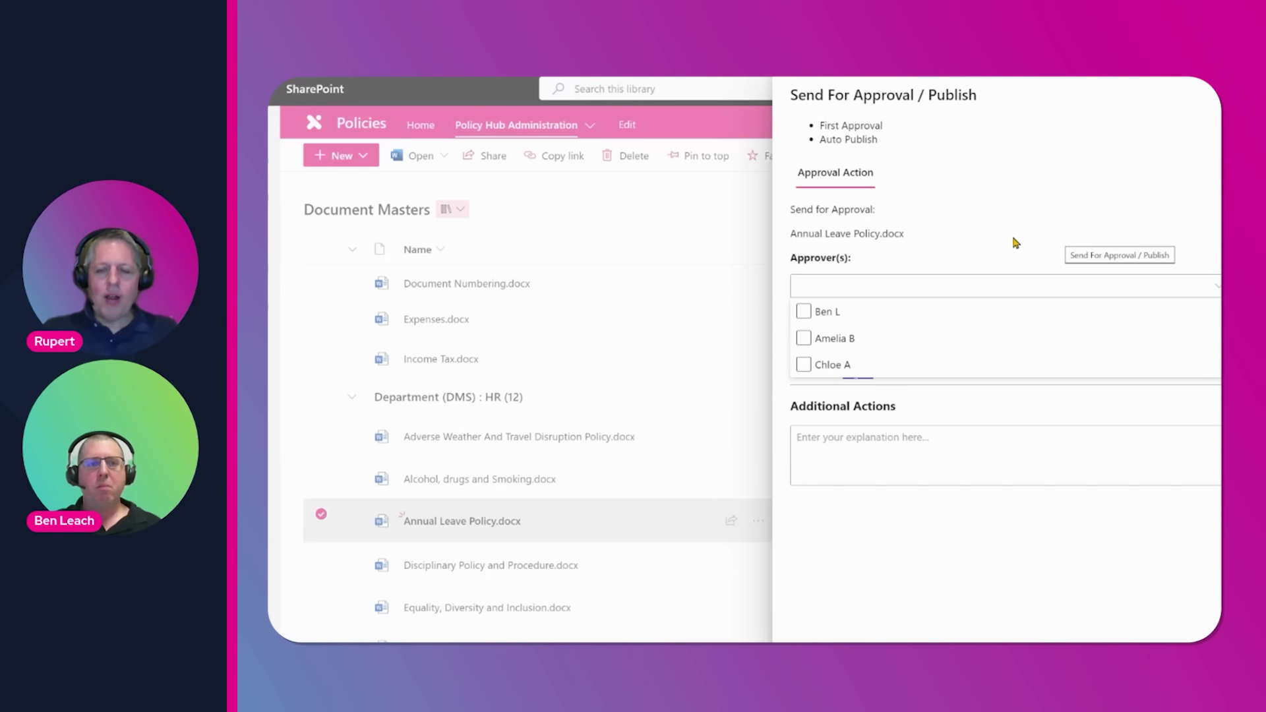
left_click(917, 339)
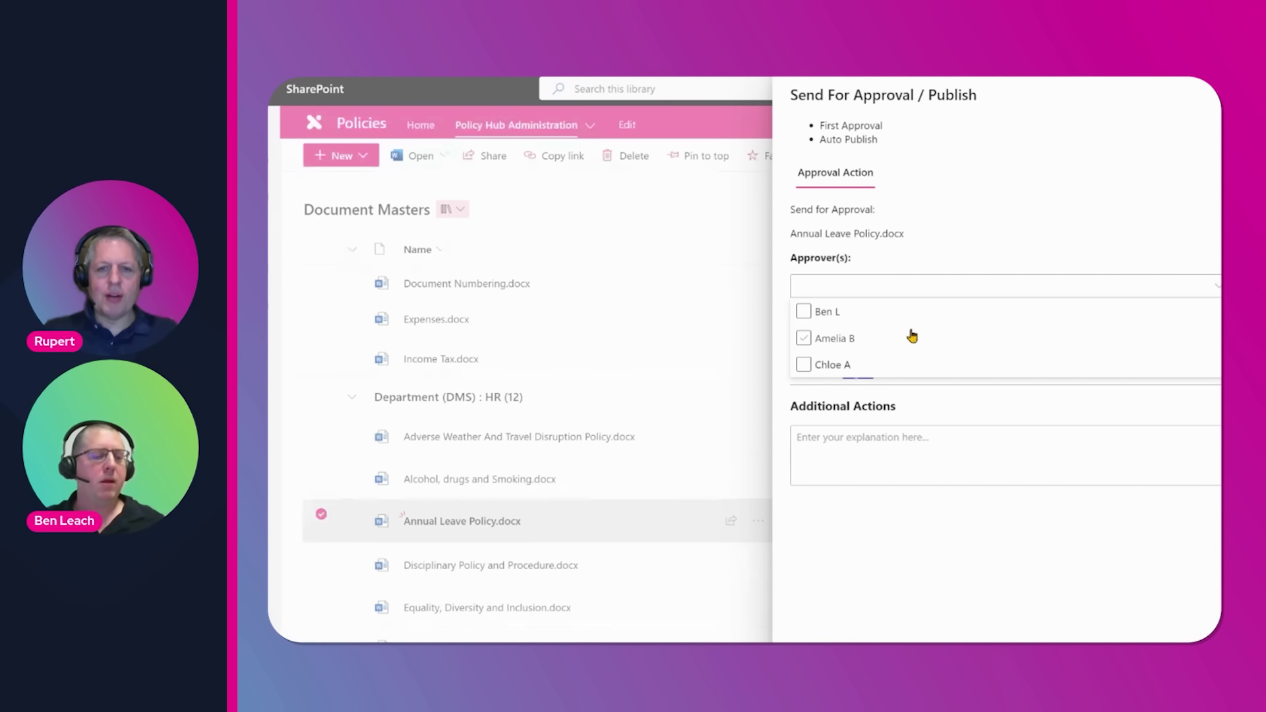
left_click(851, 316)
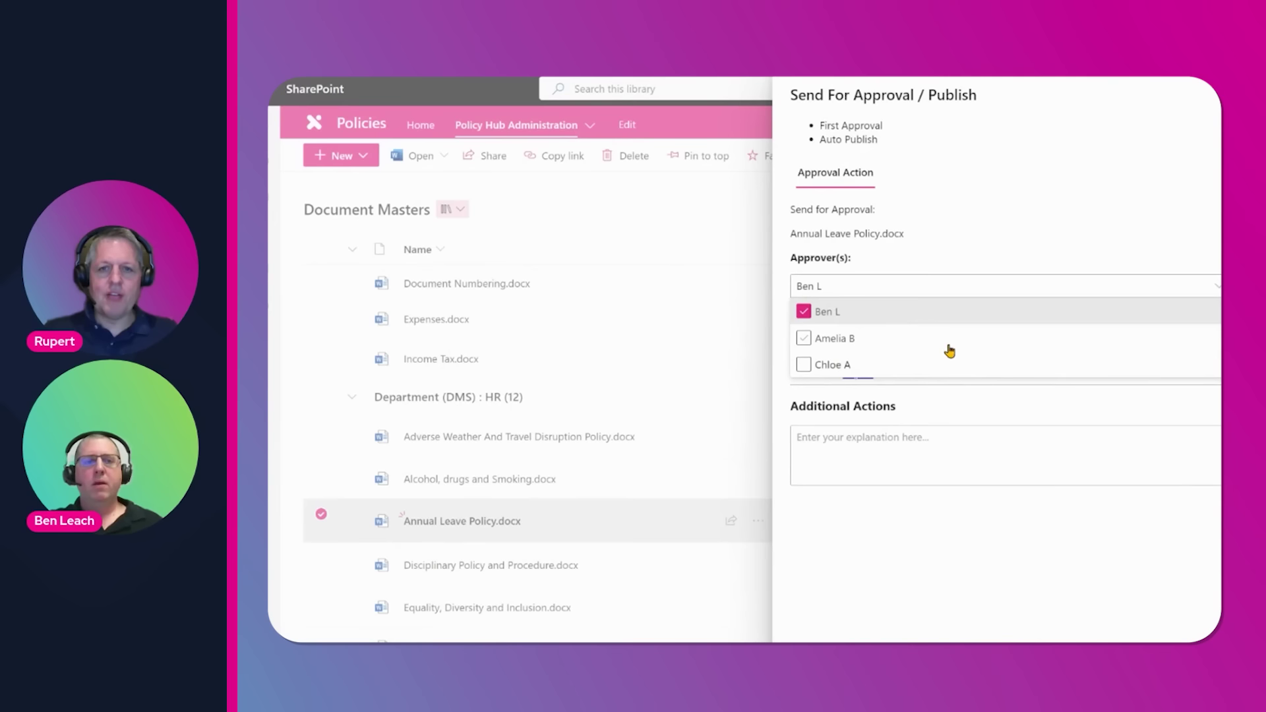
left_click(848, 341)
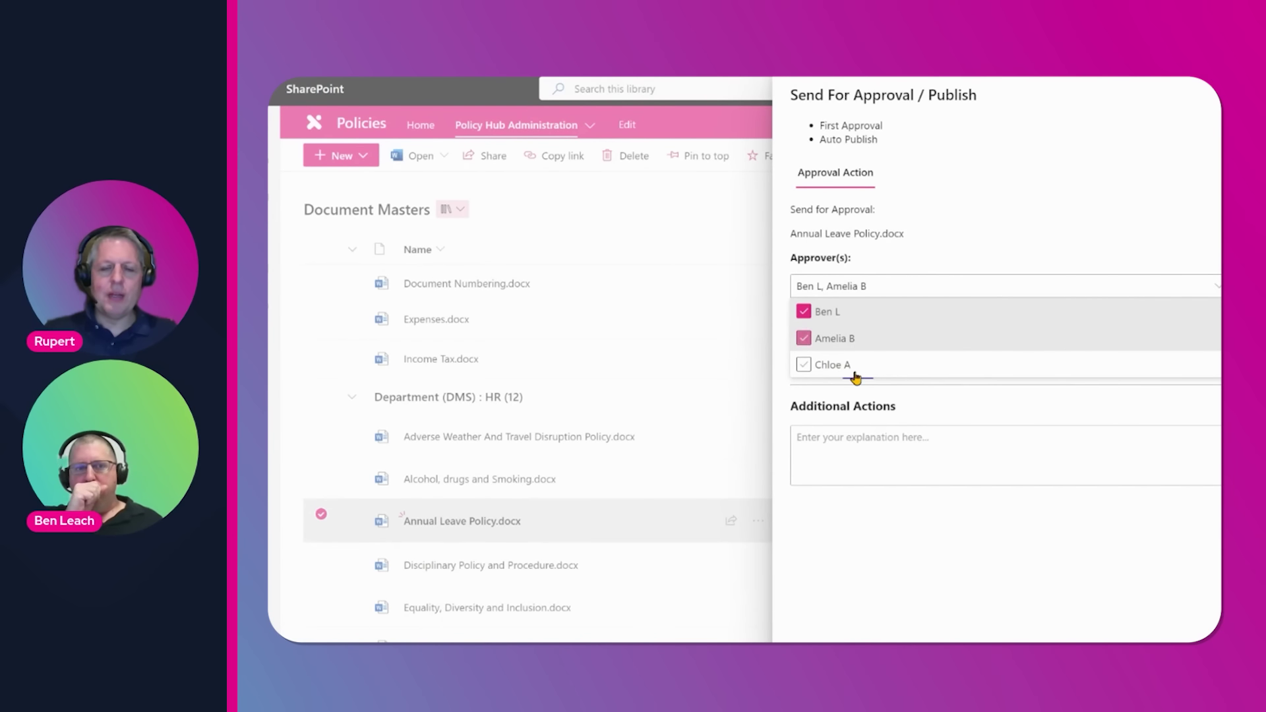
left_click(983, 246)
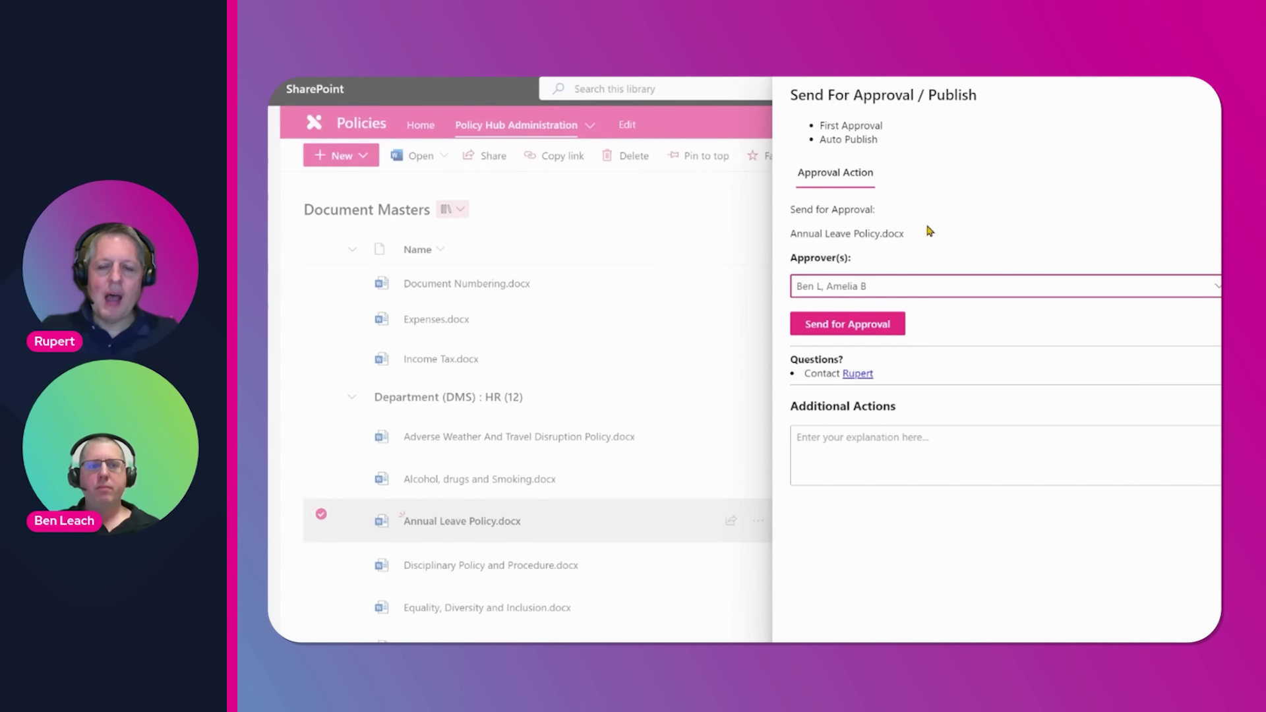
left_click(858, 331)
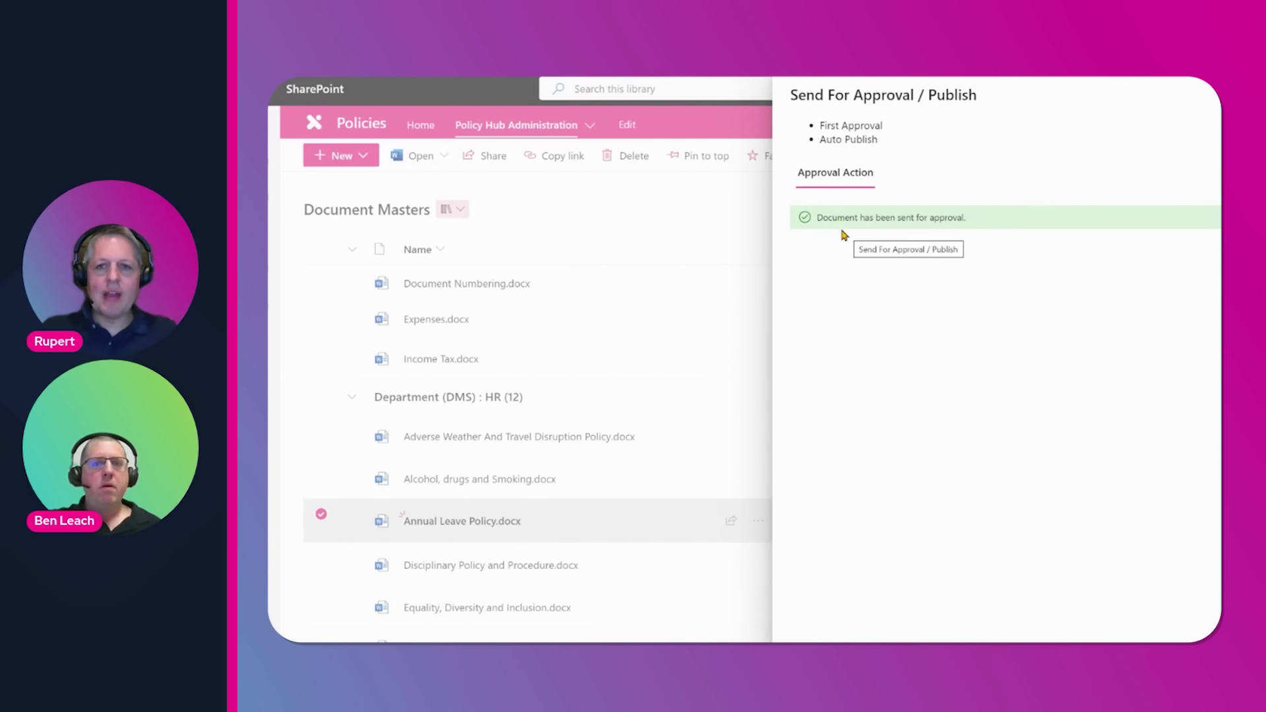
left_click(1217, 99)
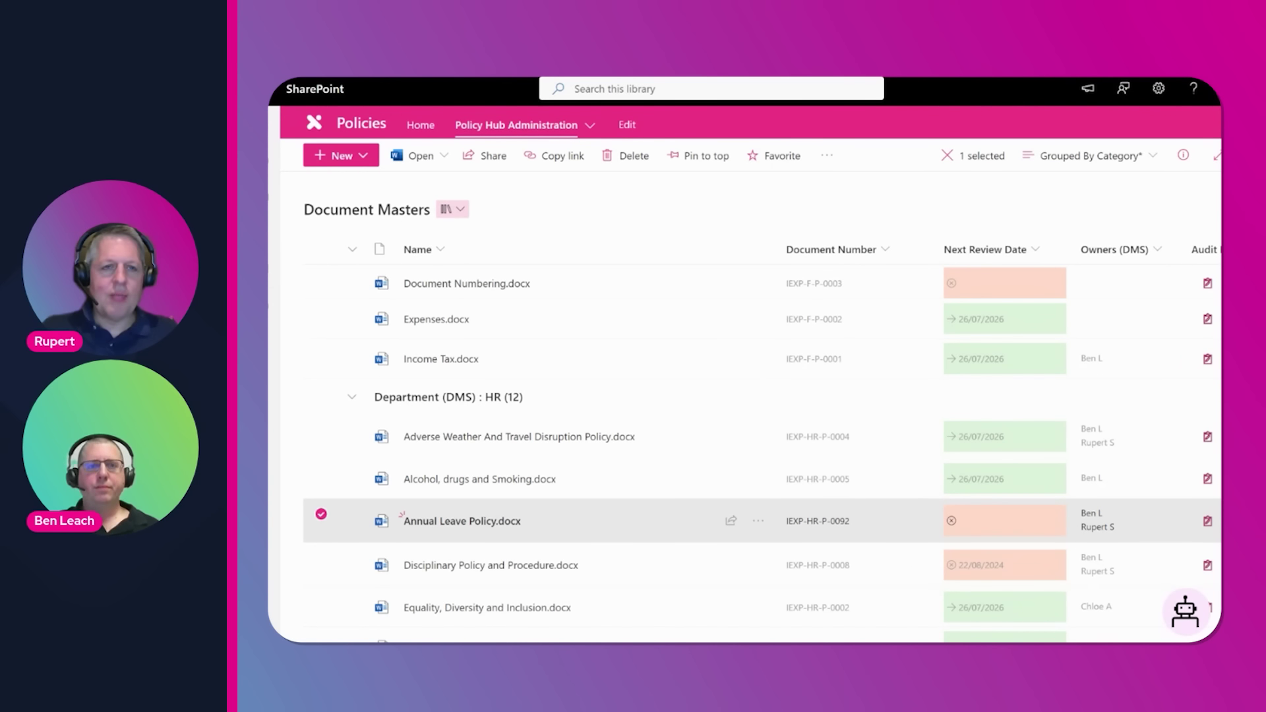
Switch to Outlook, read the approval request email for Annual Leave Policy, and open its linked document for review.
left_click(495, 77)
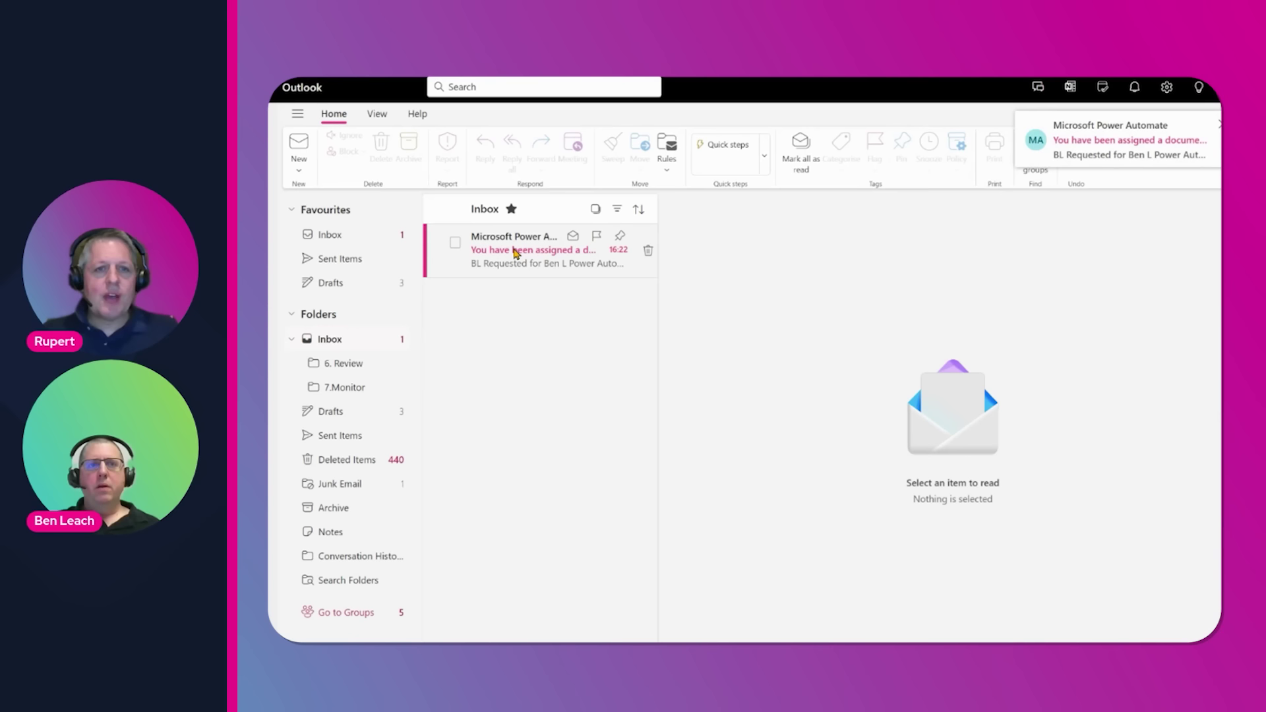
left_click(517, 254)
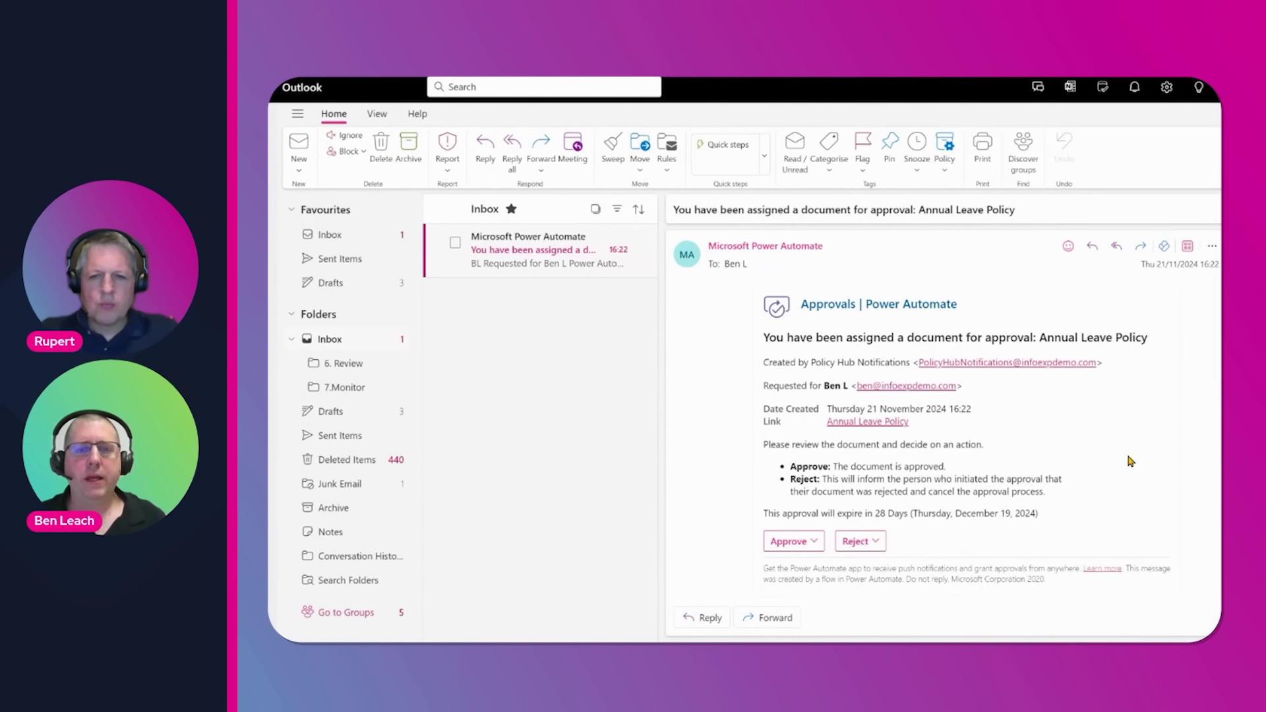
left_click_drag(790, 479, 1049, 492)
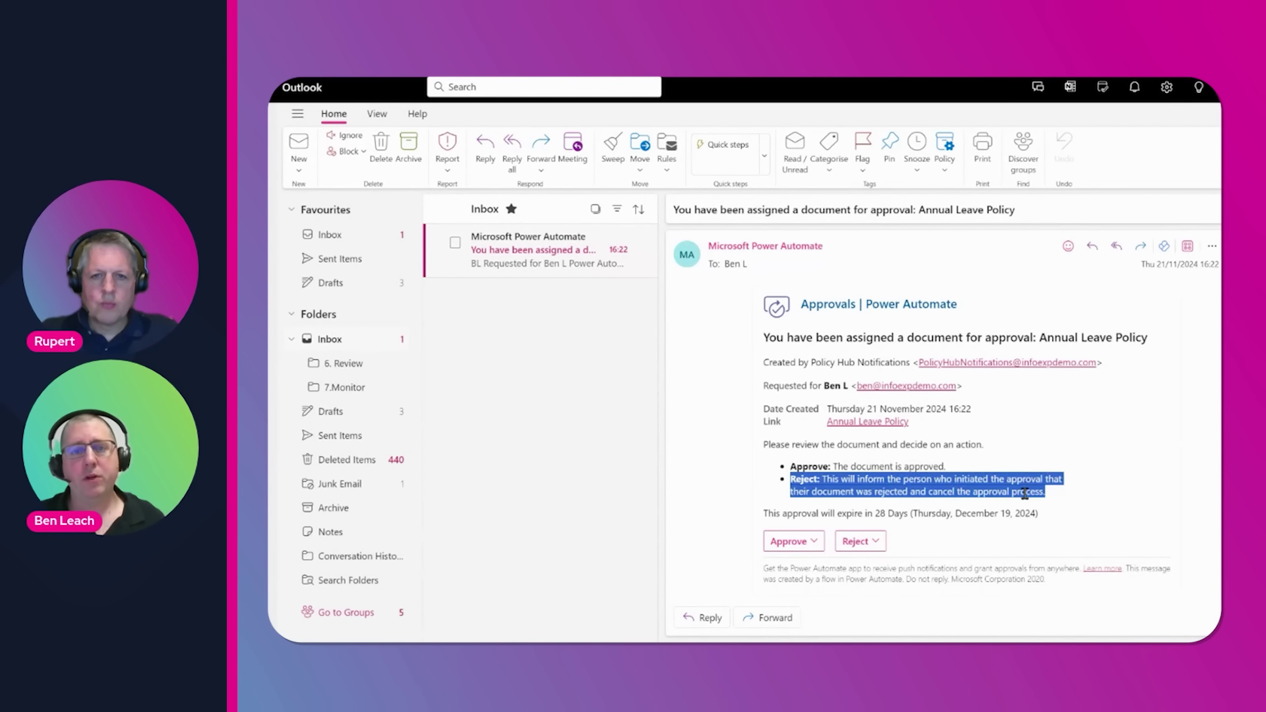
left_click(867, 422)
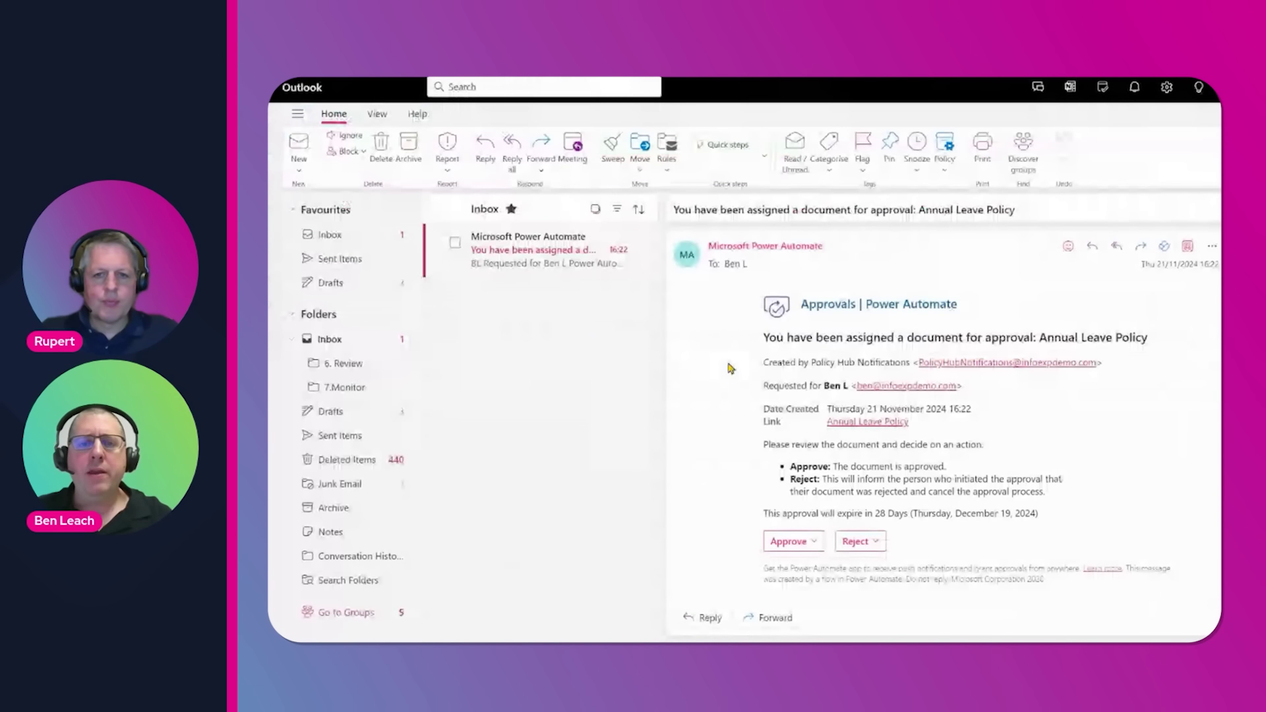
Approve the Annual Leave Policy request with the comment "Looks good" and dismiss the notification.
scroll(731, 367, "down", 1)
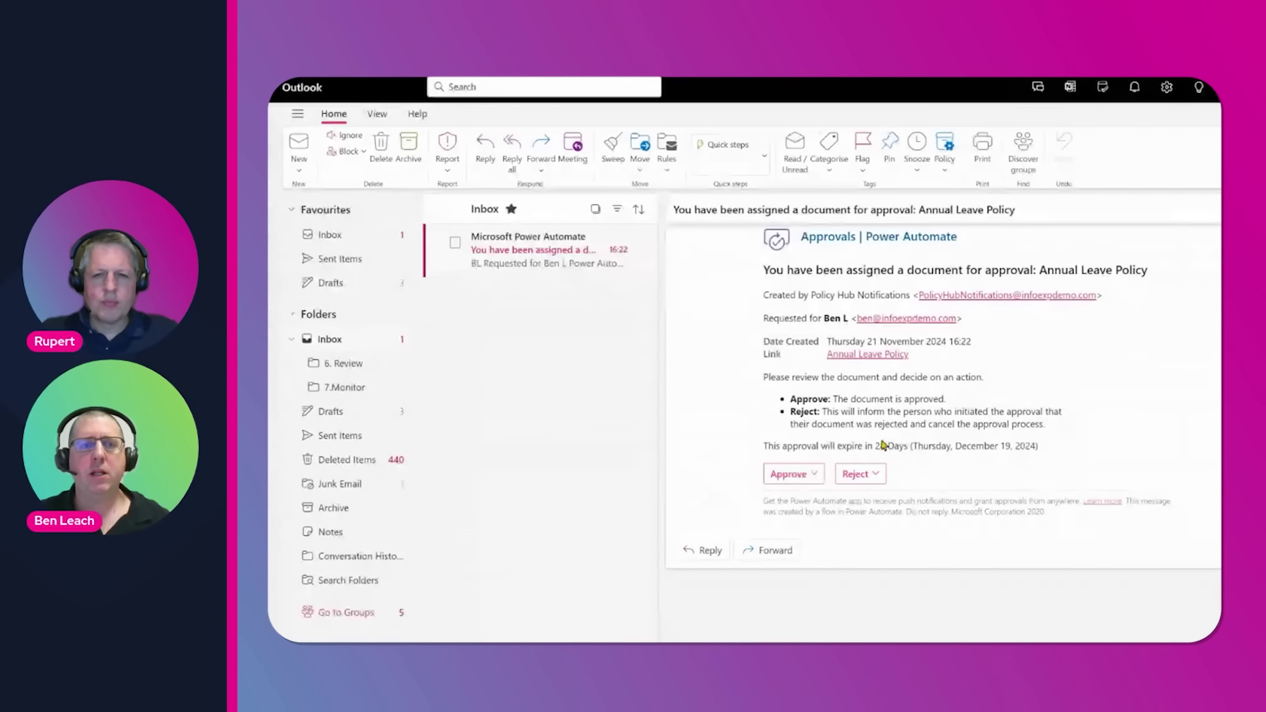
left_click(787, 480)
left_click(814, 547)
type("Looks good")
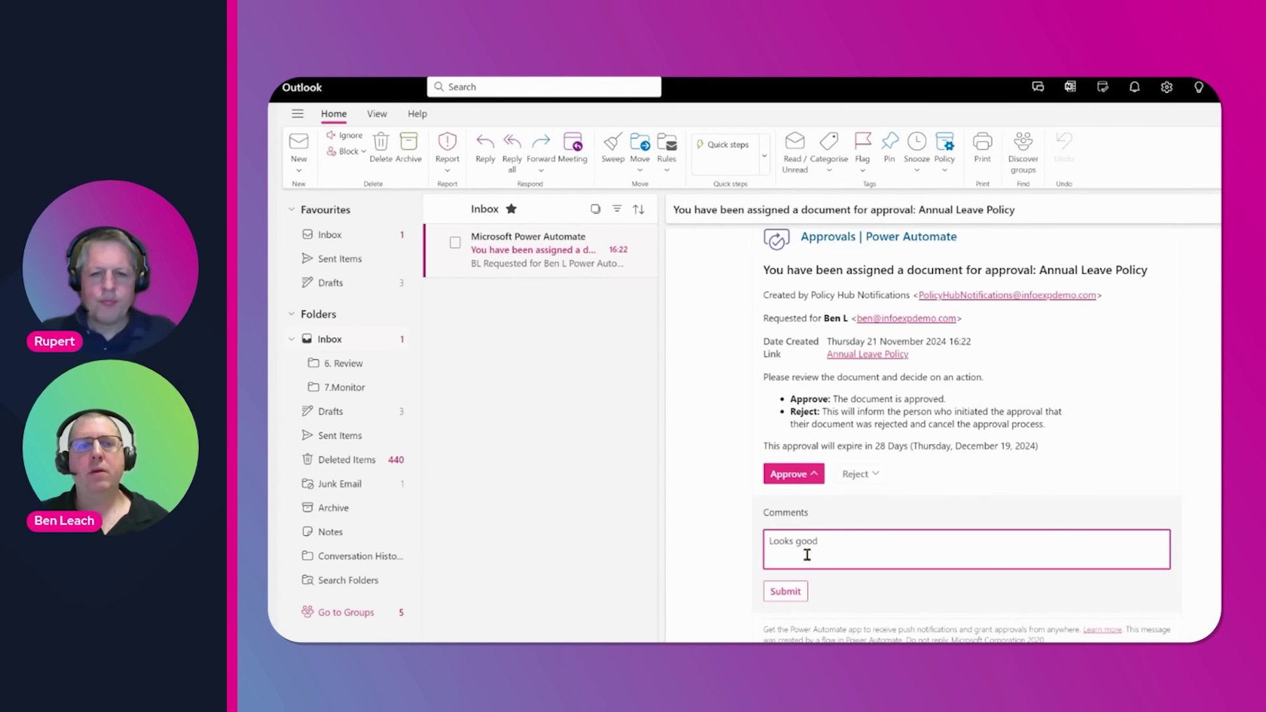
left_click(799, 594)
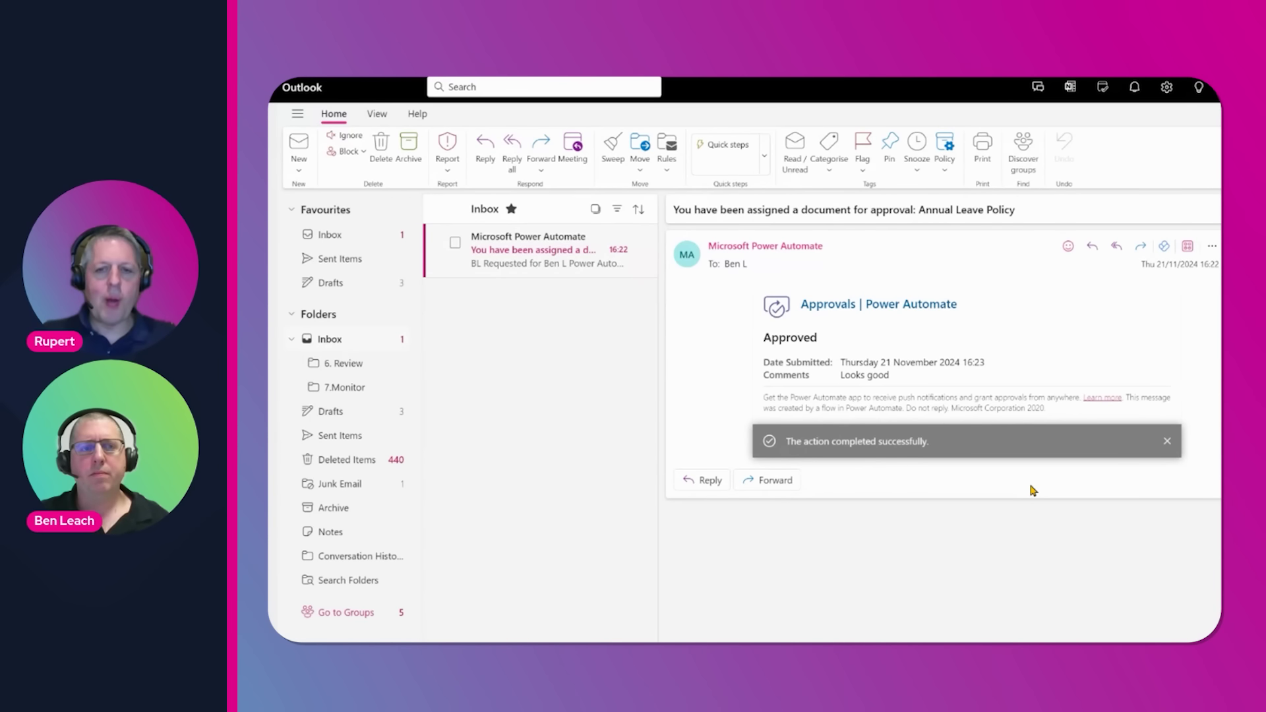
left_click(1167, 441)
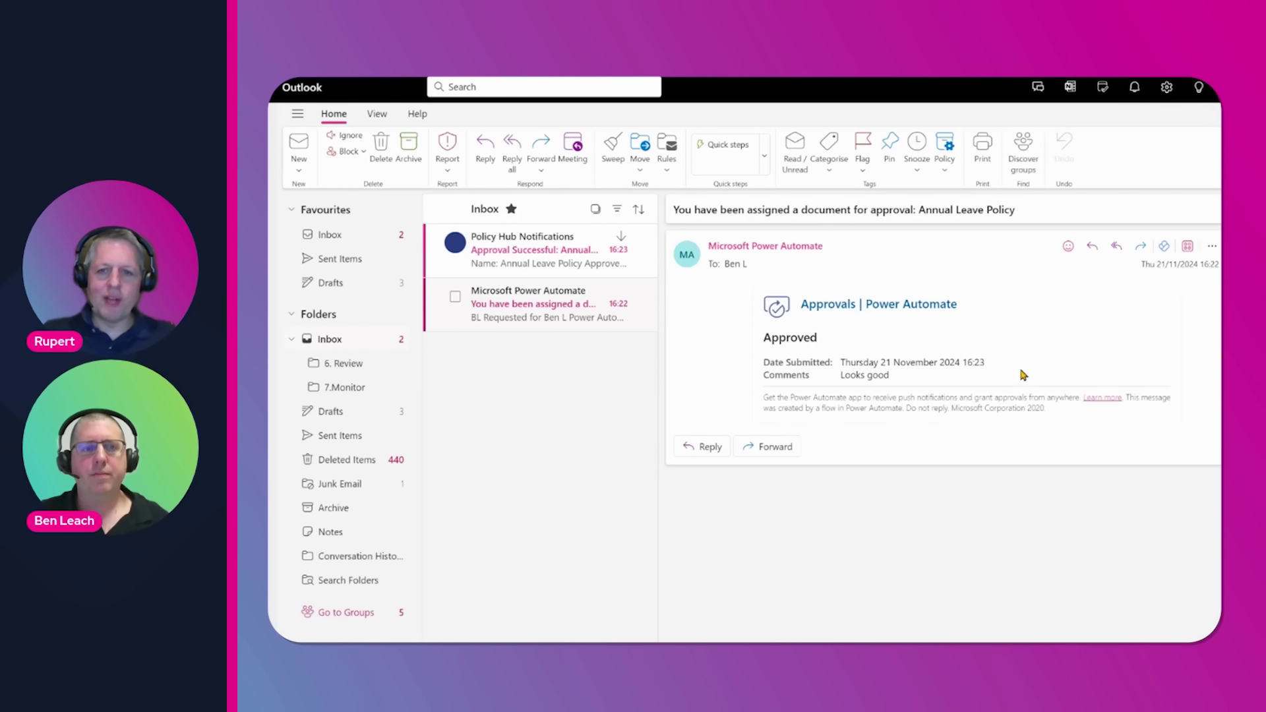
Review the submitted approval's date, and read the Approval Successful email for Annual Leave Policy with its comments.
left_click_drag(986, 363, 841, 364)
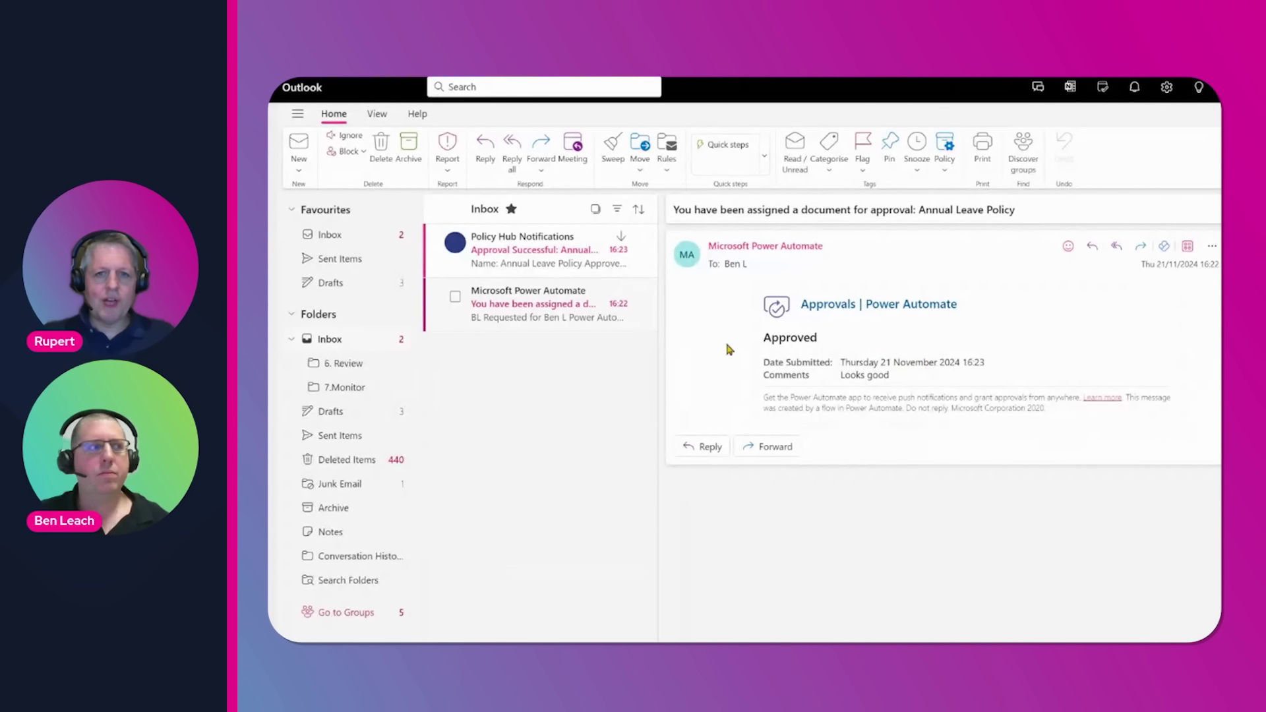
left_click(565, 259)
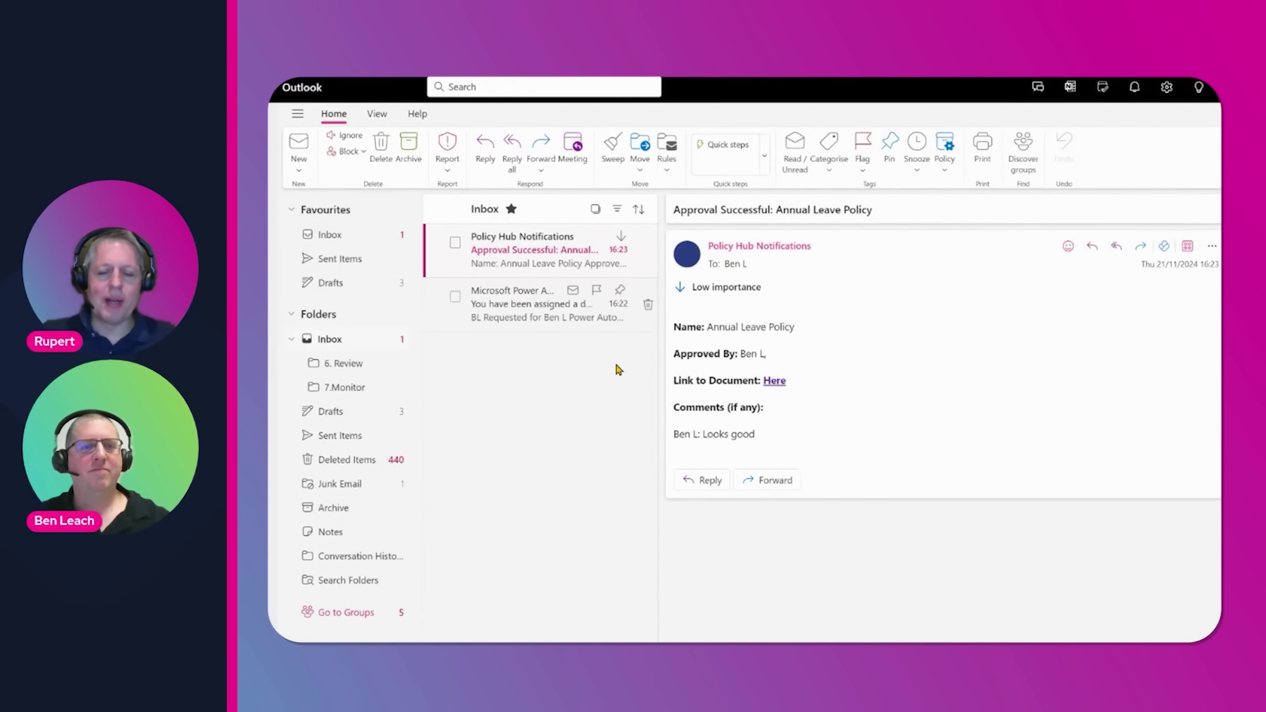
left_click_drag(673, 434, 757, 434)
left_click(871, 366)
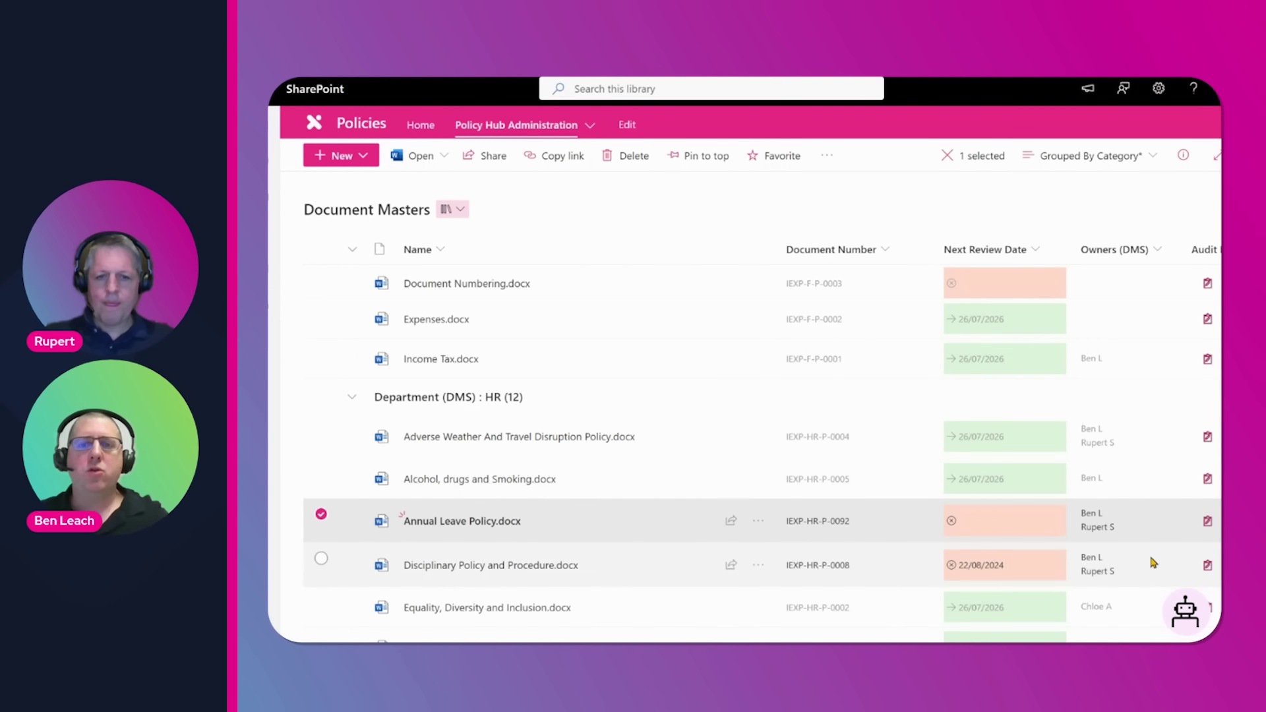
Switch back to the SharePoint Document Masters library and open the audit link for Annual Leave Policy.docx.
scroll(488, 633, "right", 3)
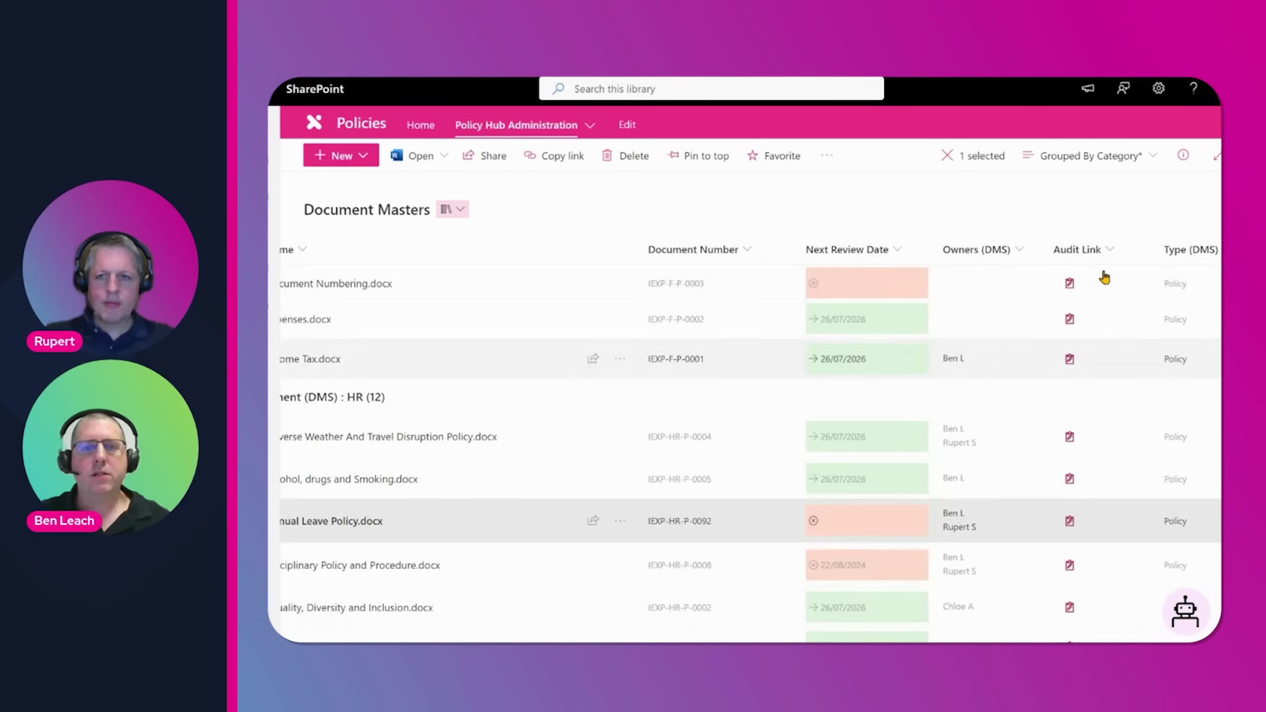
left_click(1071, 521)
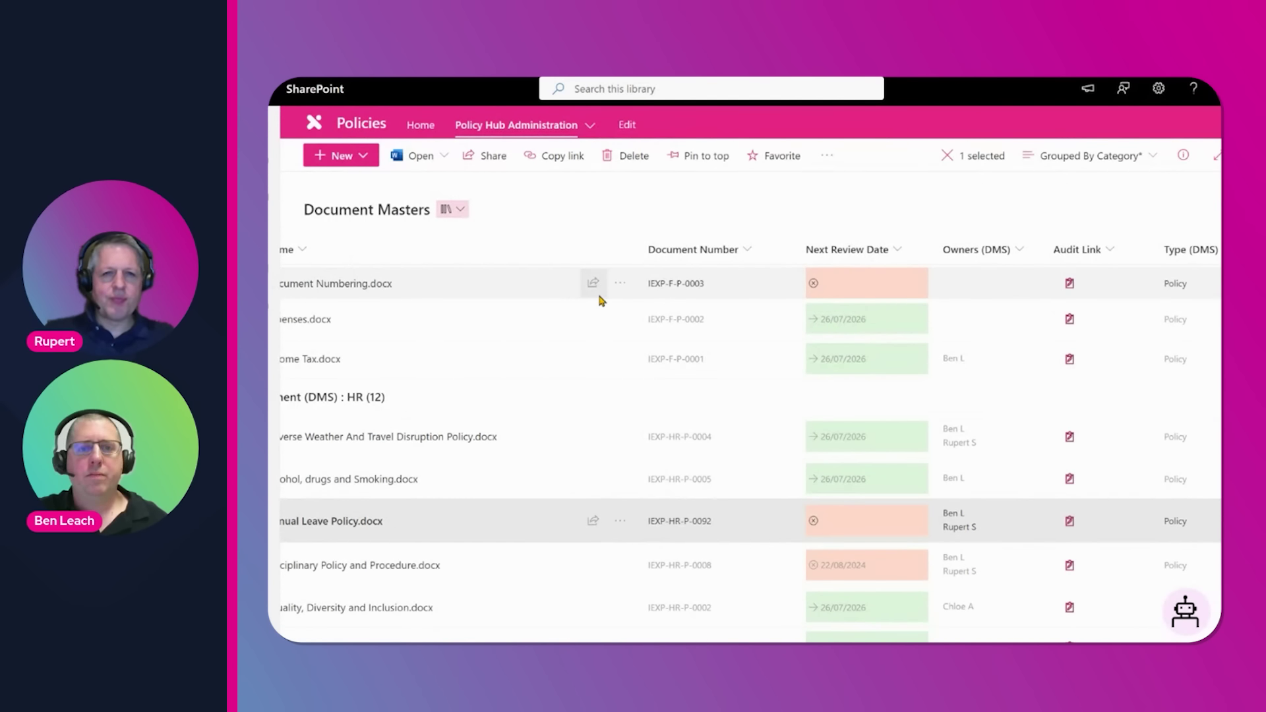
Switch to the PowerPoint slide show and advance to the 2. Approval slide.
key("alt+Tab")
key("Right")
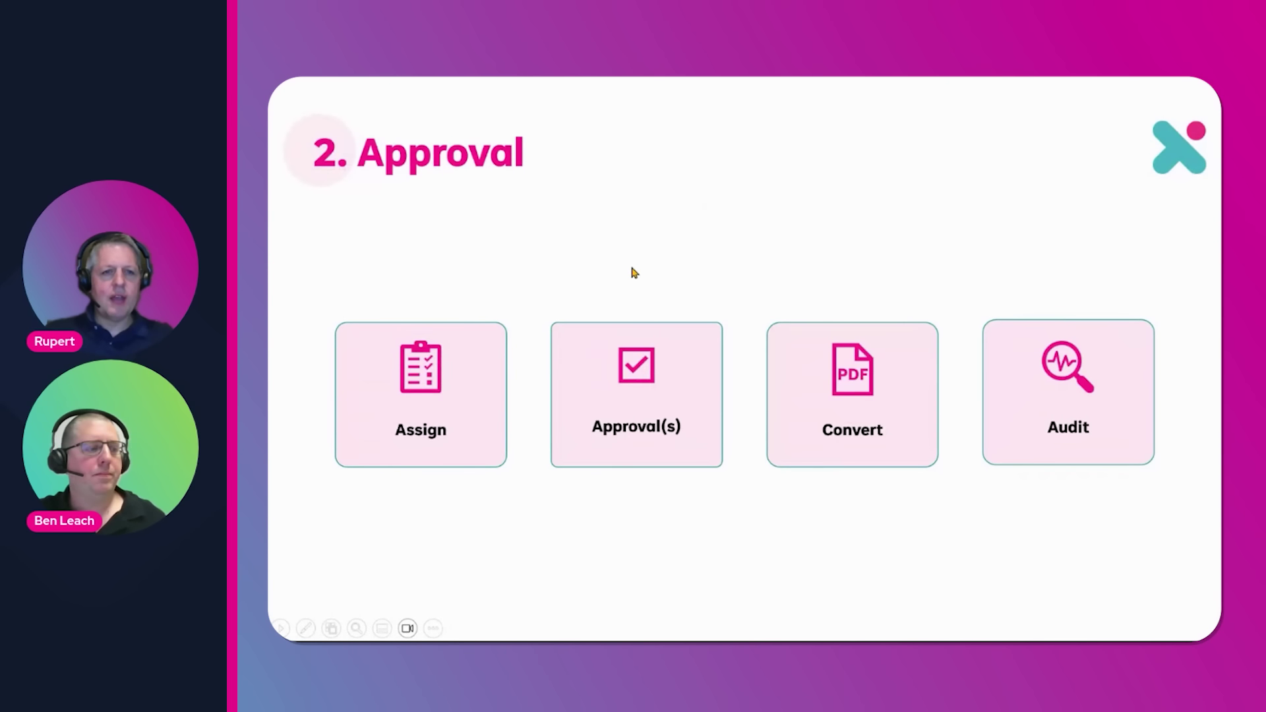
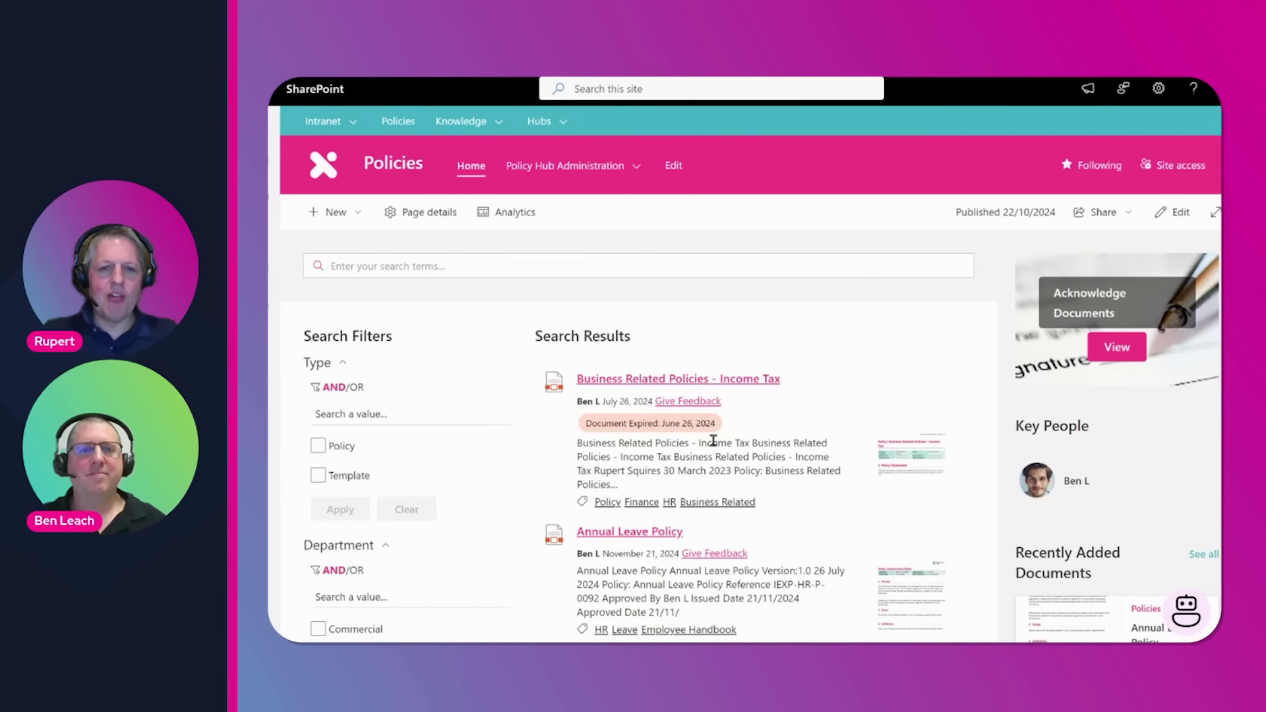
Open the Dashboard report from the Policies site's administration area and expand its content to full width.
scroll(756, 410, "down", 1)
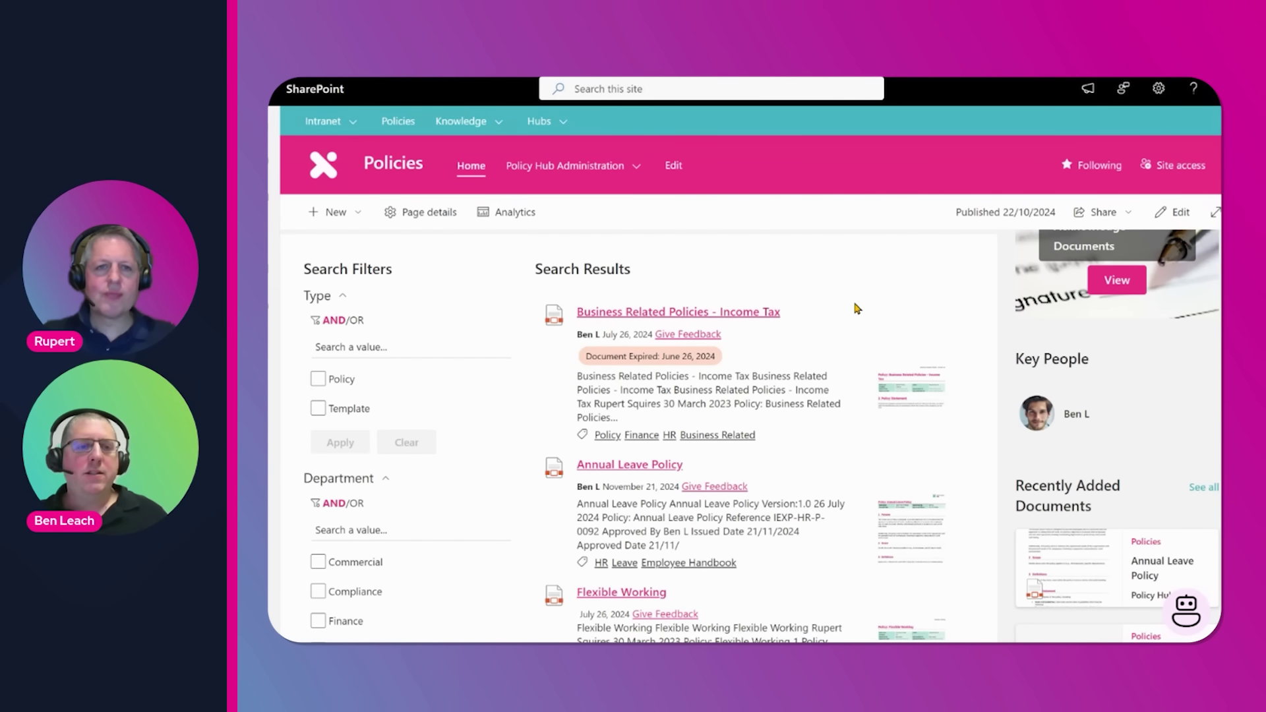
left_click(608, 173)
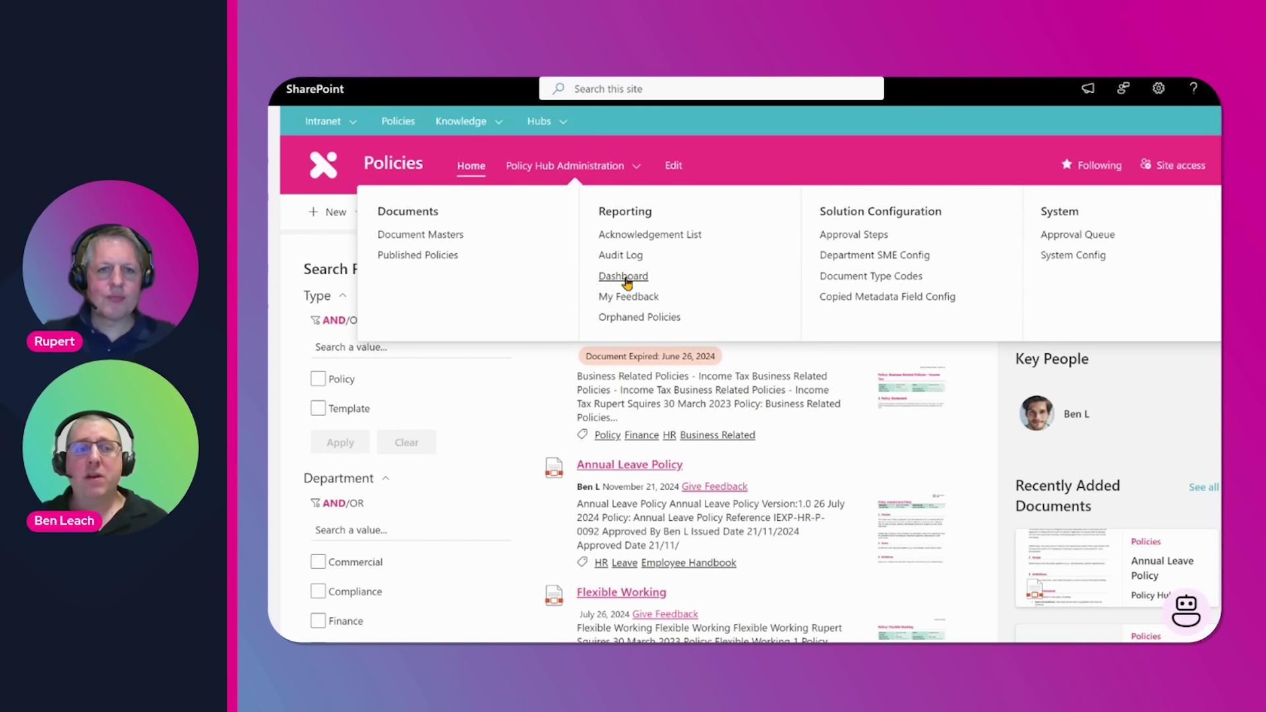
left_click(623, 283)
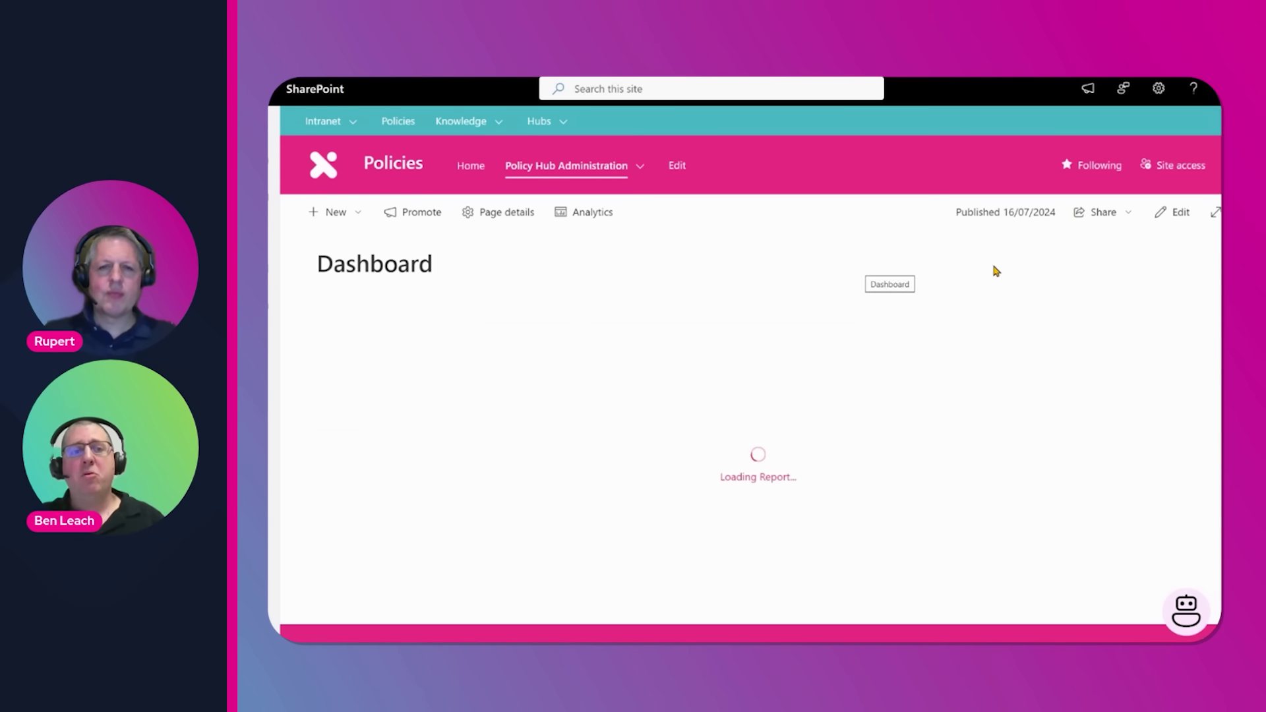
left_click(1215, 215)
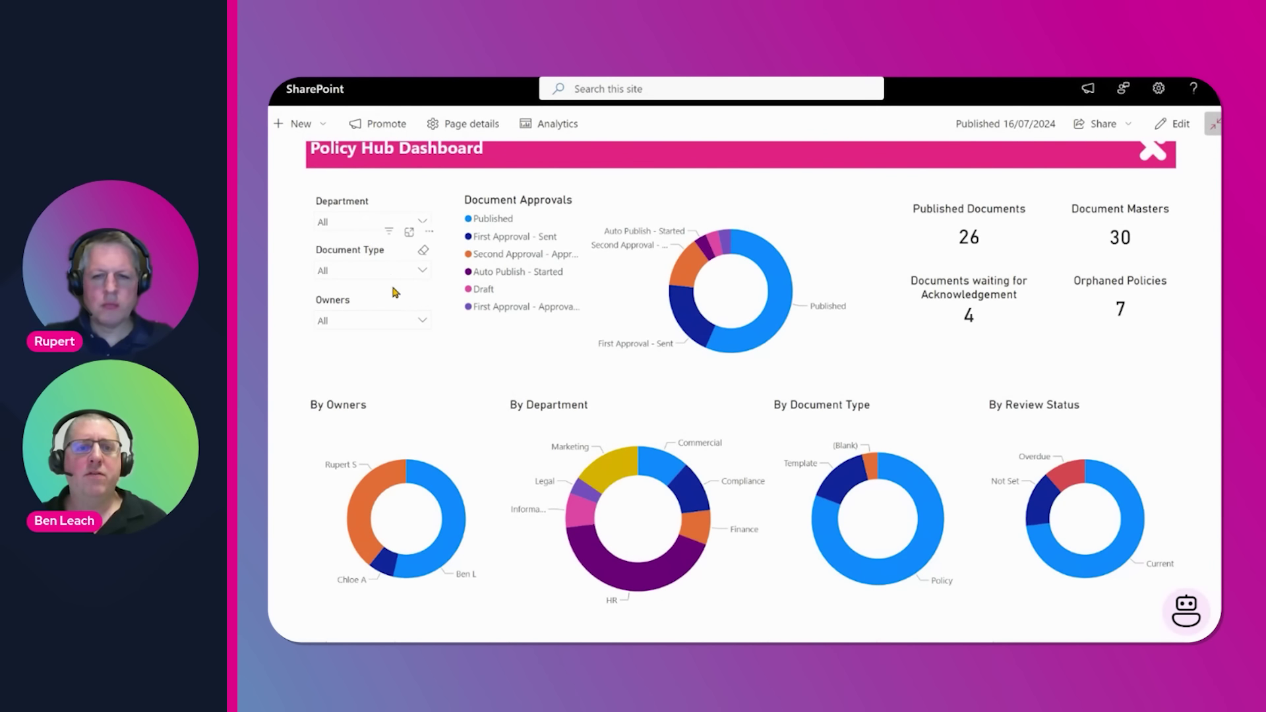
Filter the dashboard by the HR department and drill through to its Published Documents.
left_click(631, 577)
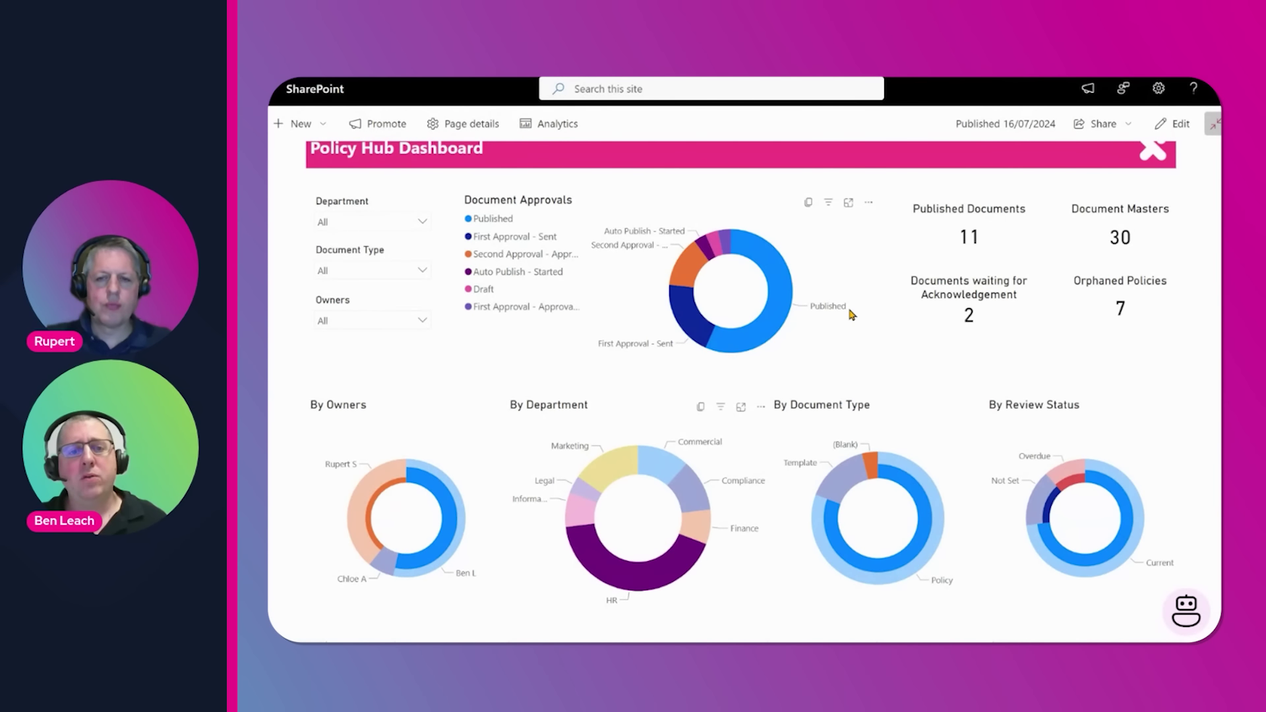
right_click(680, 574)
mouse_move(724, 595)
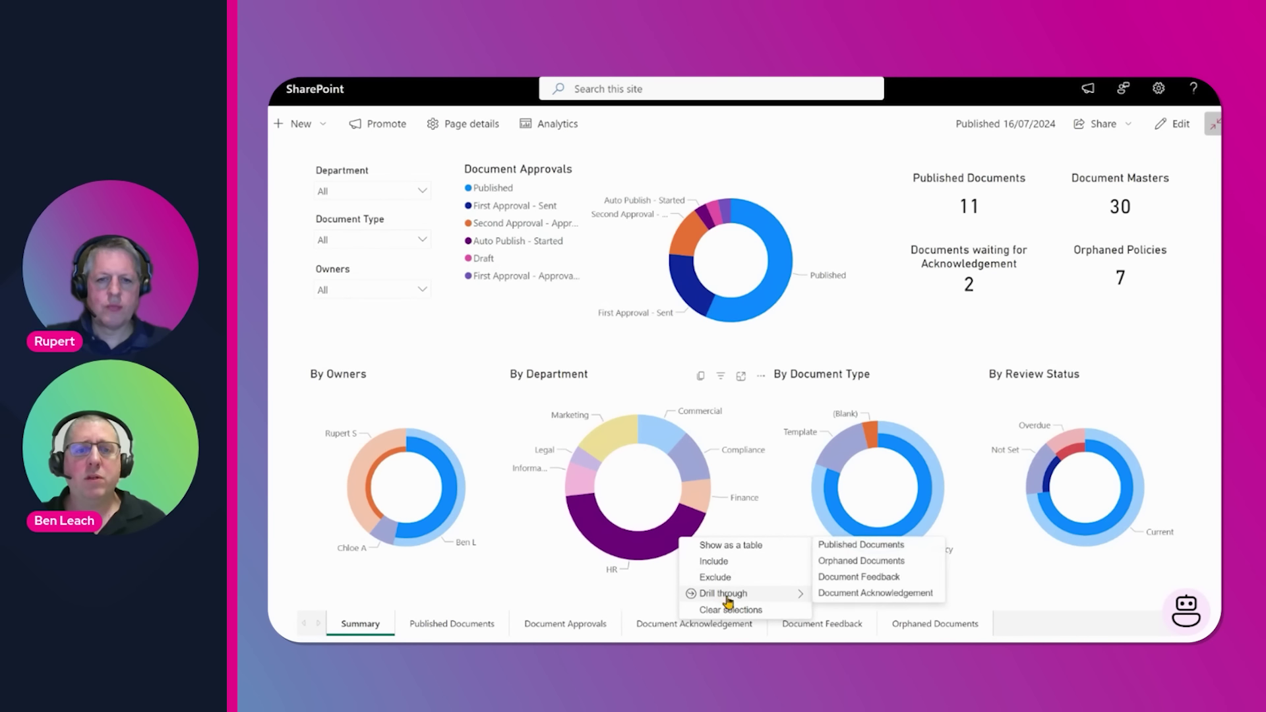
left_click(851, 550)
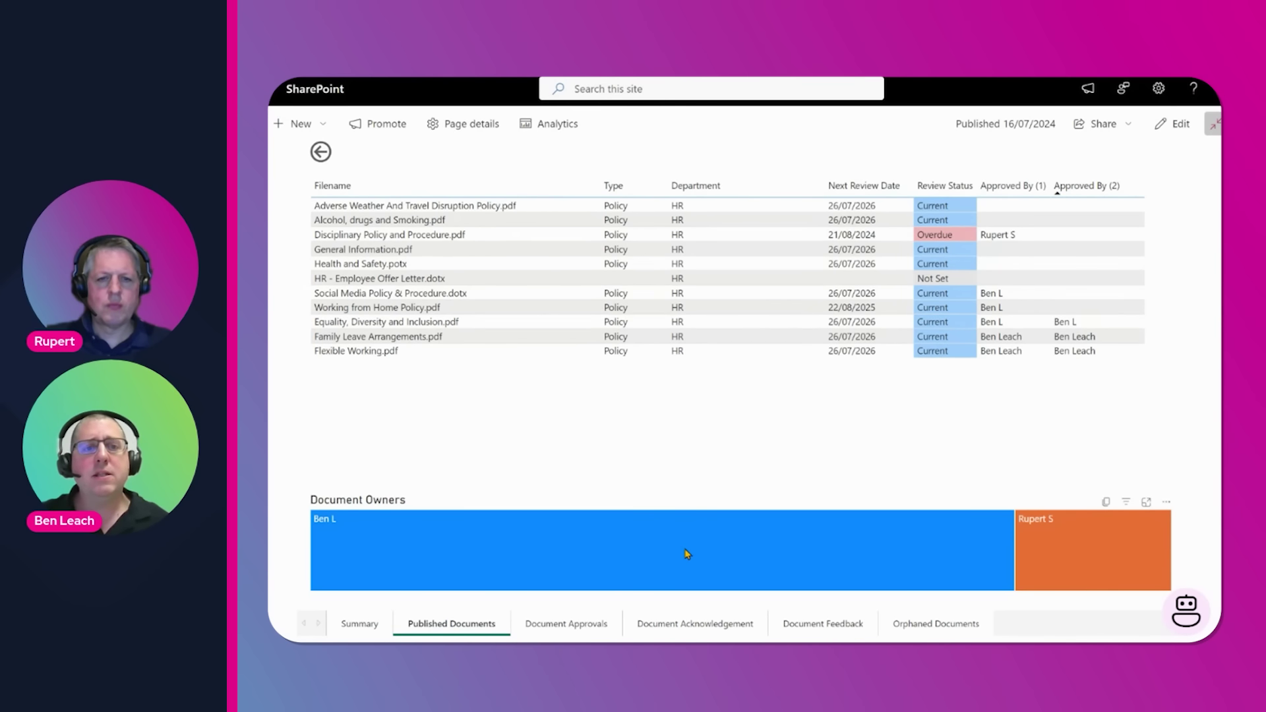
Highlight the overdue Disciplinary Policy and Procedure.pdf entry, and view the dashboard's Orphaned Documents page.
mouse_move(688, 553)
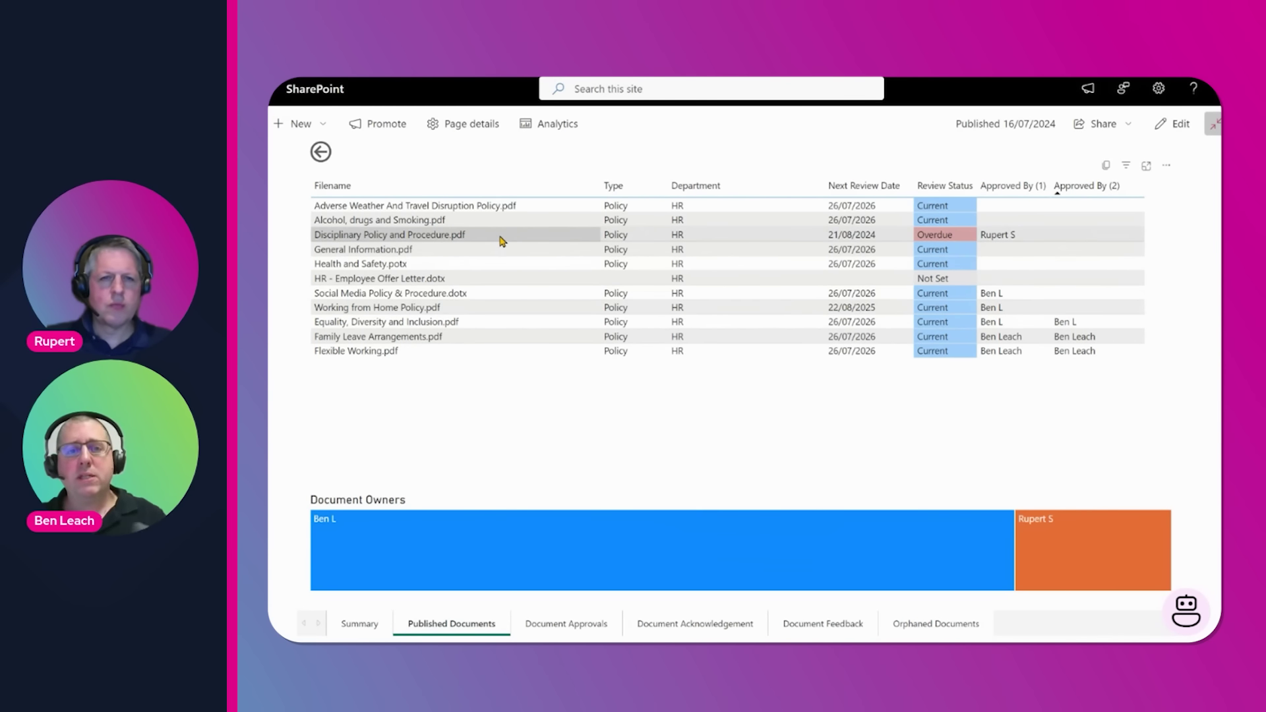
left_click(889, 235)
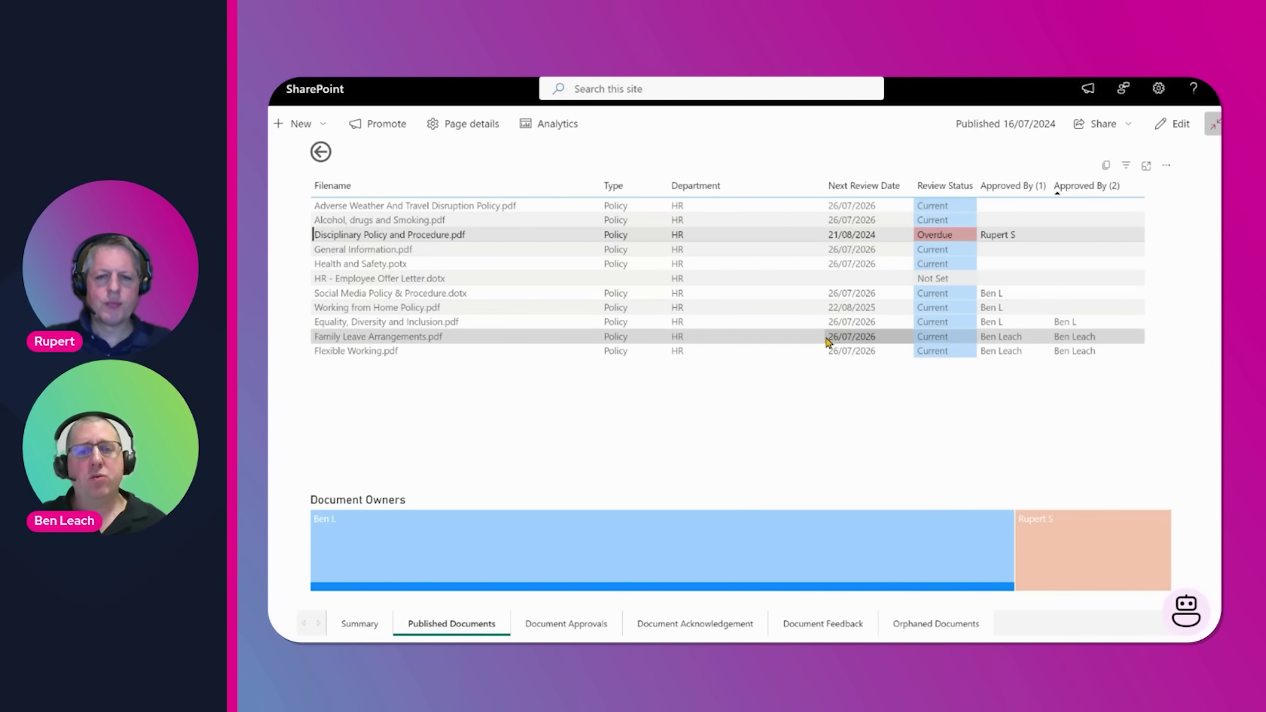
left_click(935, 622)
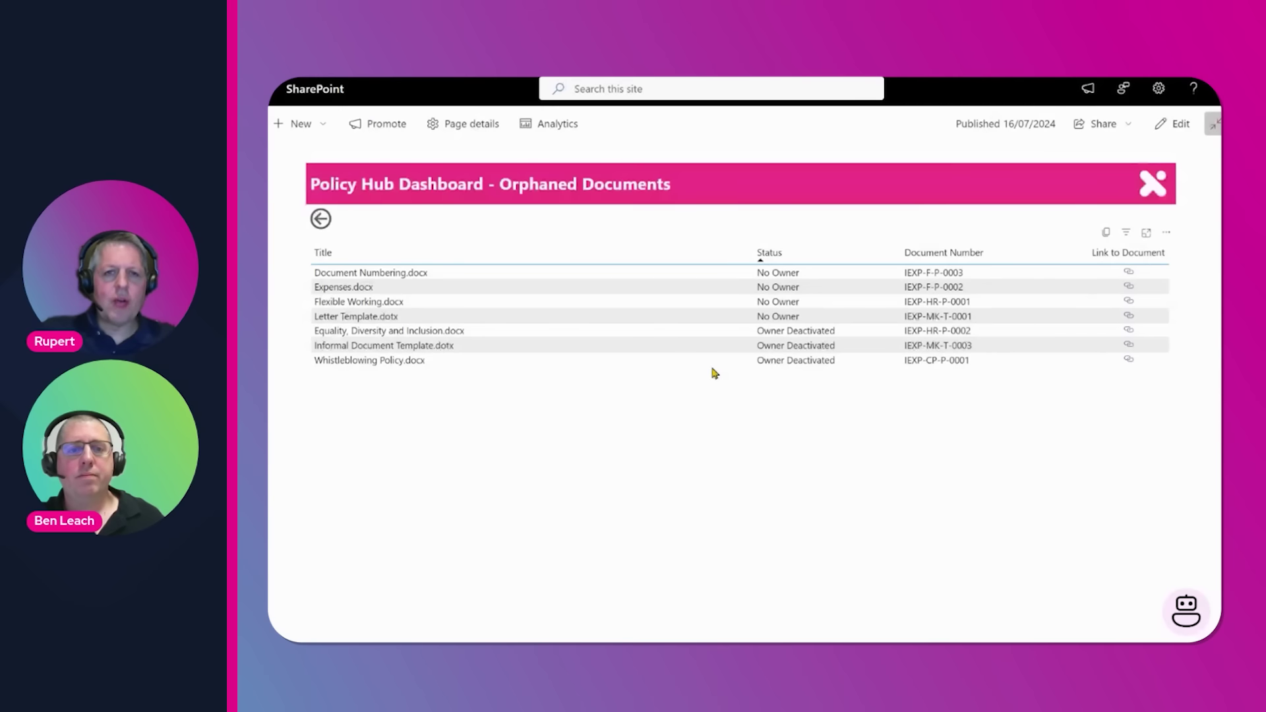
Switch to the PowerPoint slide show and advance from 6. Review to the 7. Monitor slide.
key("alt+Tab")
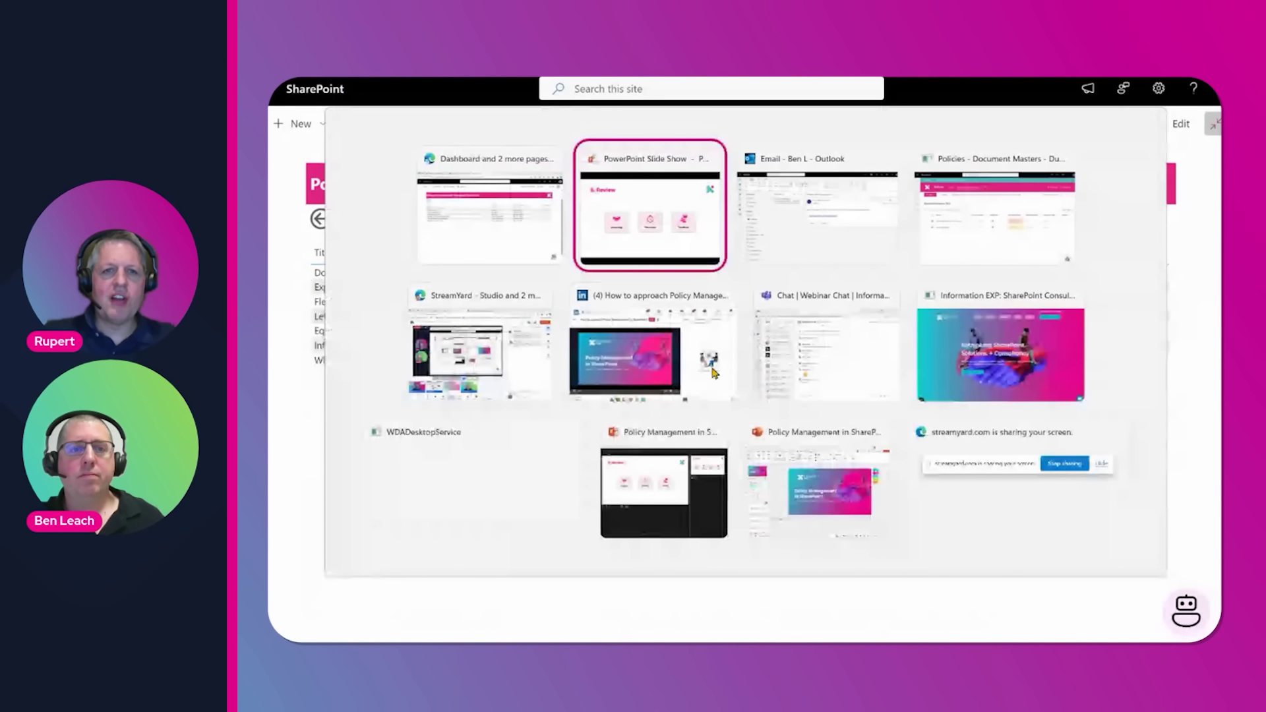
key("alt+Tab")
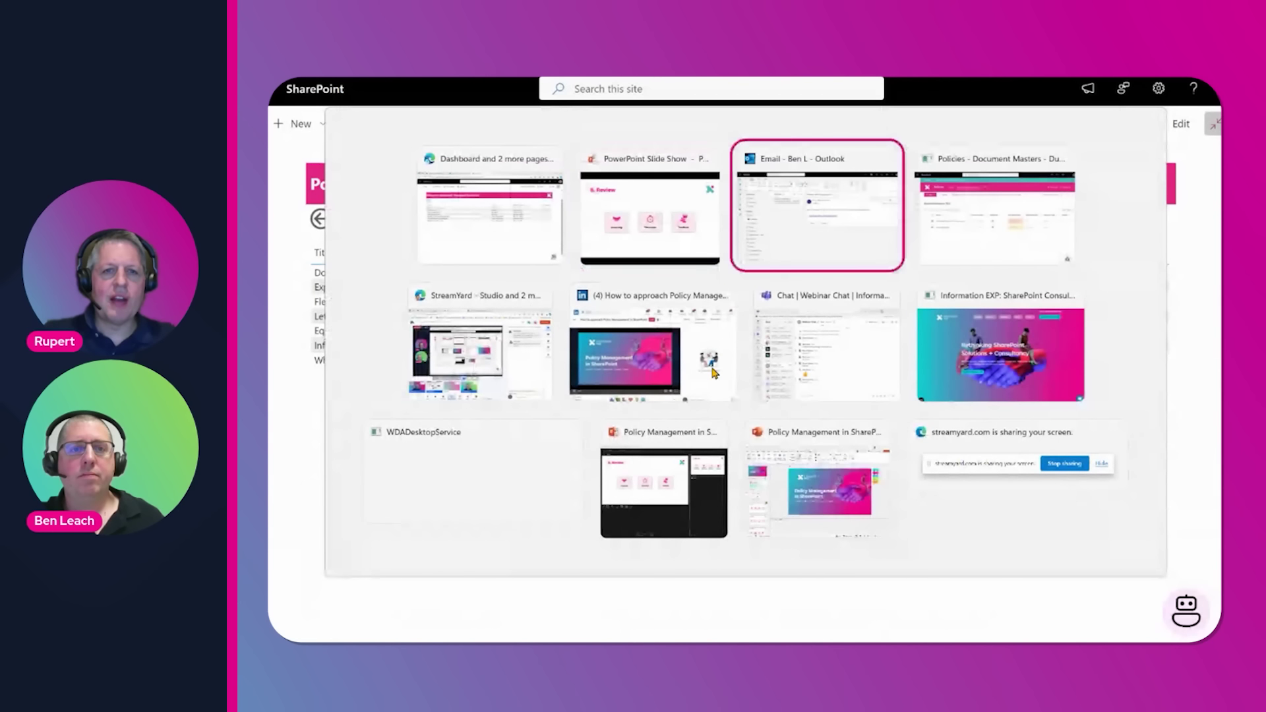
left_click(608, 233)
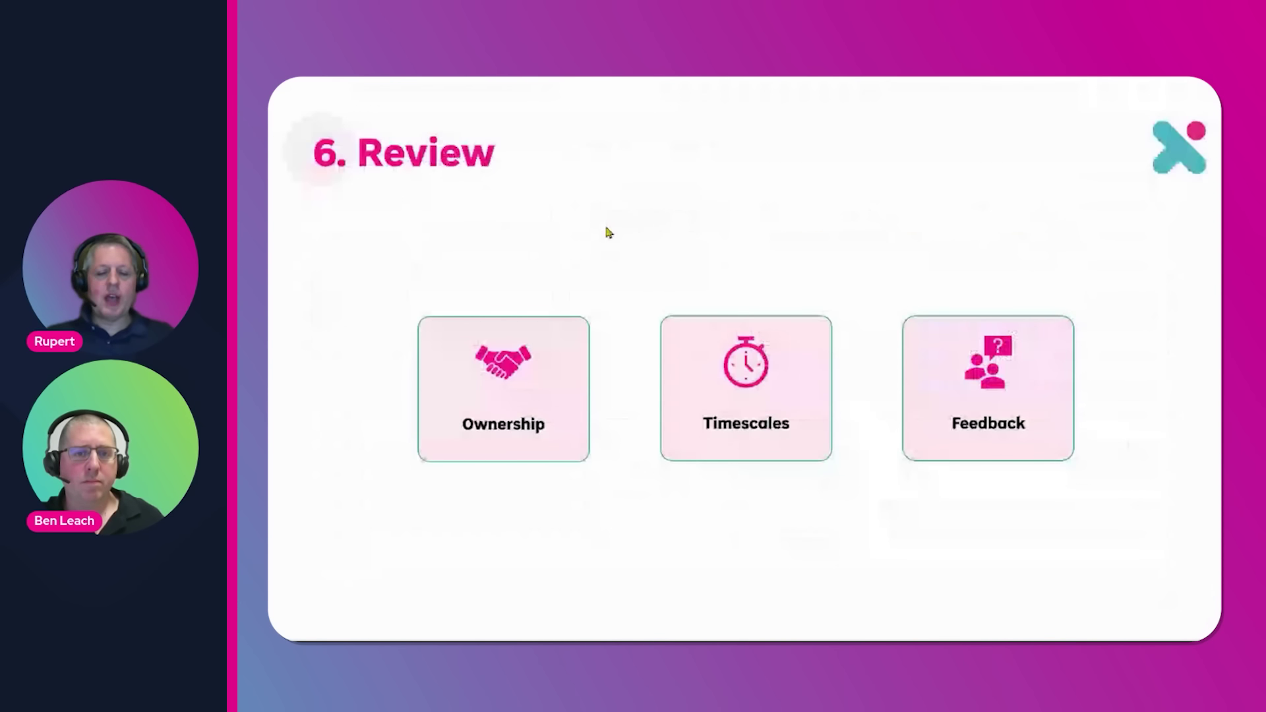
left_click(639, 267)
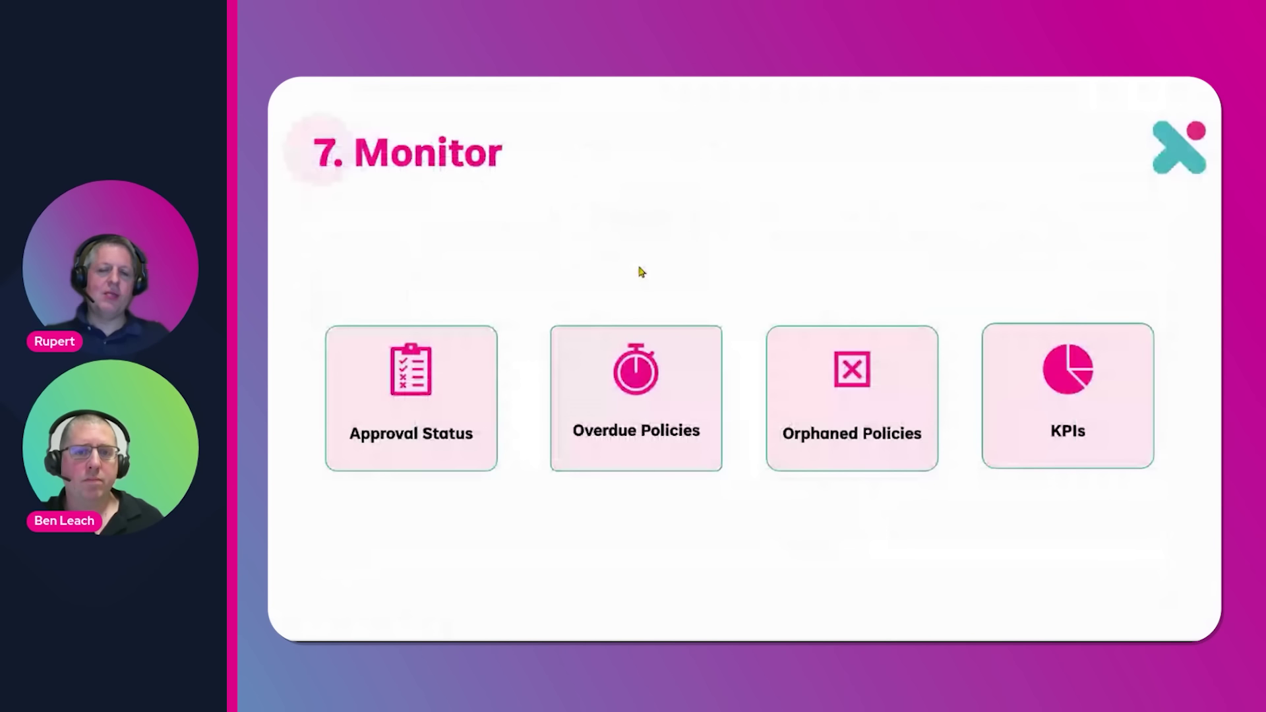